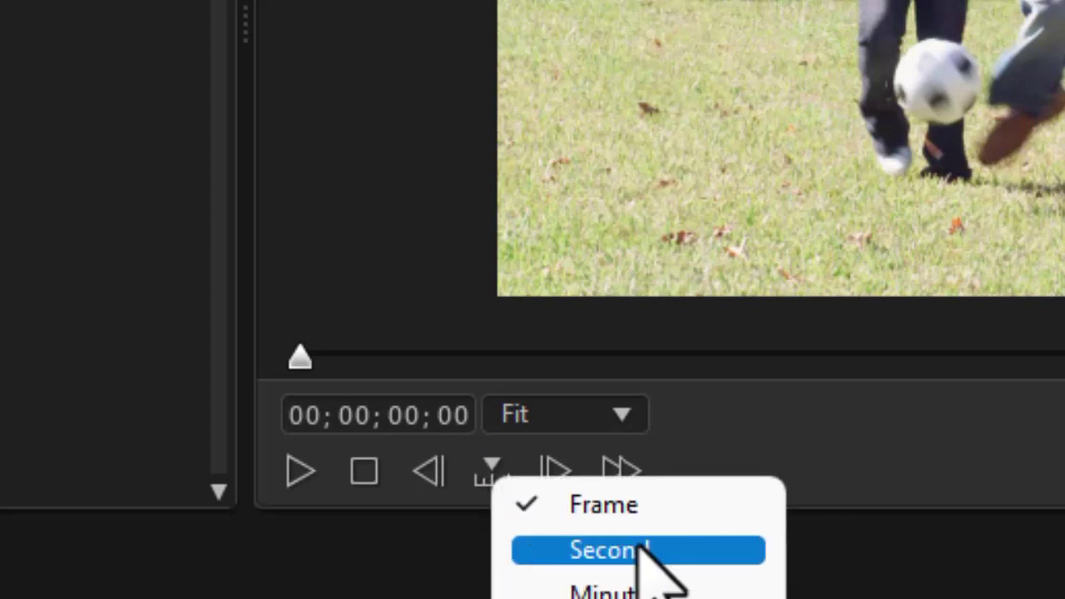
- Switch the preview's step unit from frames to seconds
{"action": "left_click", "coordinate": [654, 552]}
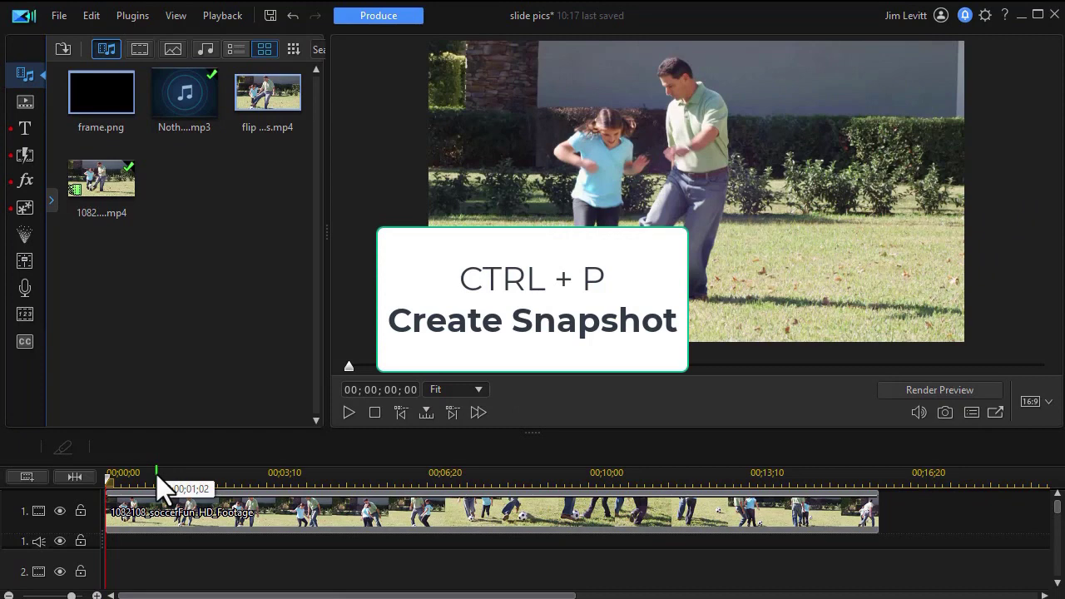
- Save soccer-footage frame snapshots as photo1, photo2 and photo3, then place the playhead at 5 seconds
{"action": "key", "text": "ctrl+p"}
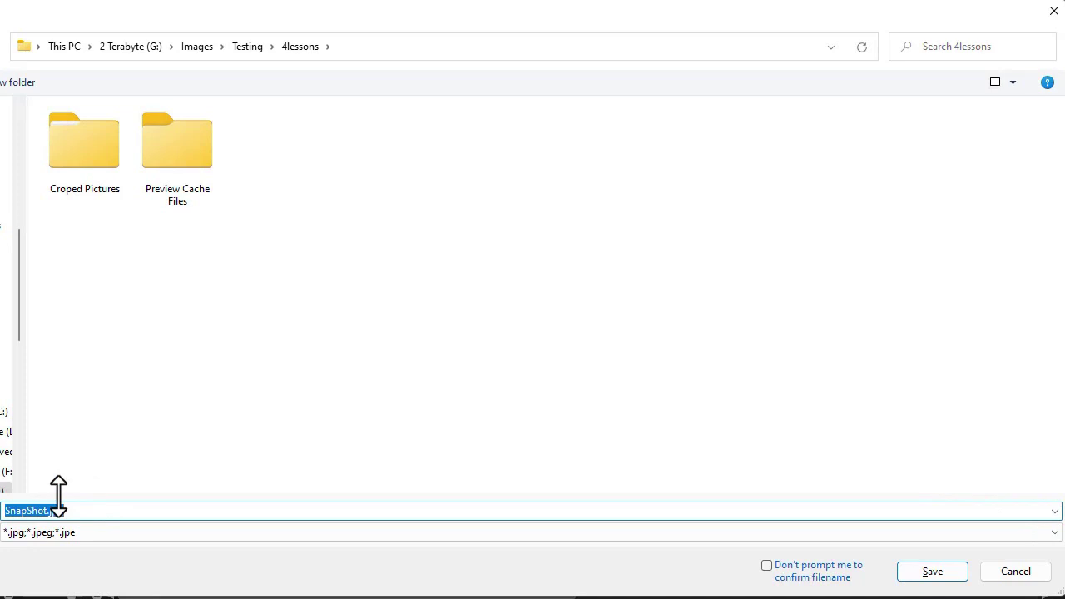
{"action": "type", "text": "photo1"}
{"action": "key", "text": "Return"}
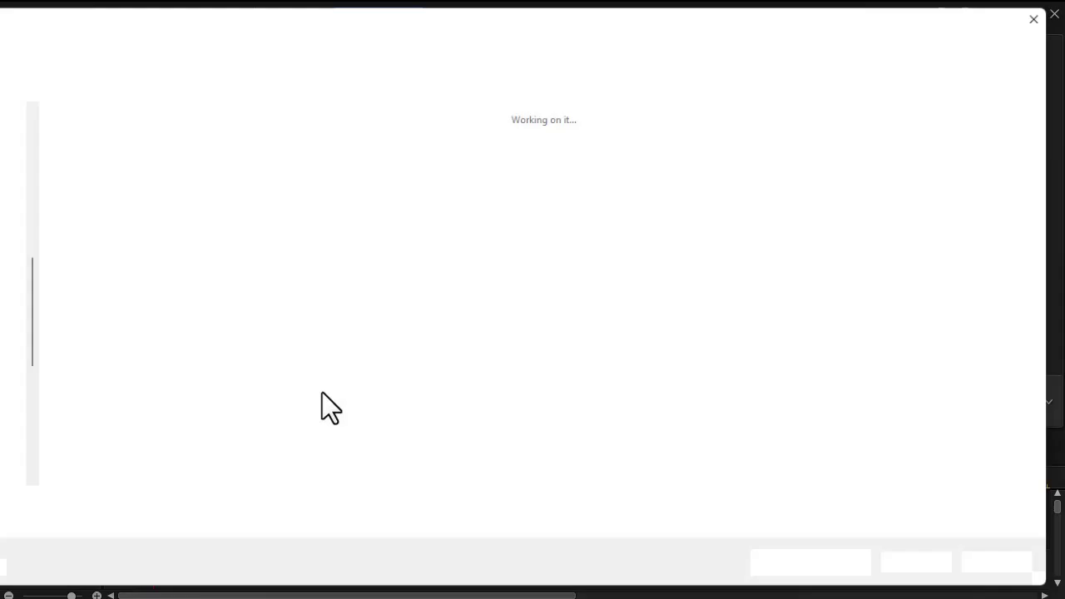
{"action": "type", "text": "ph"}
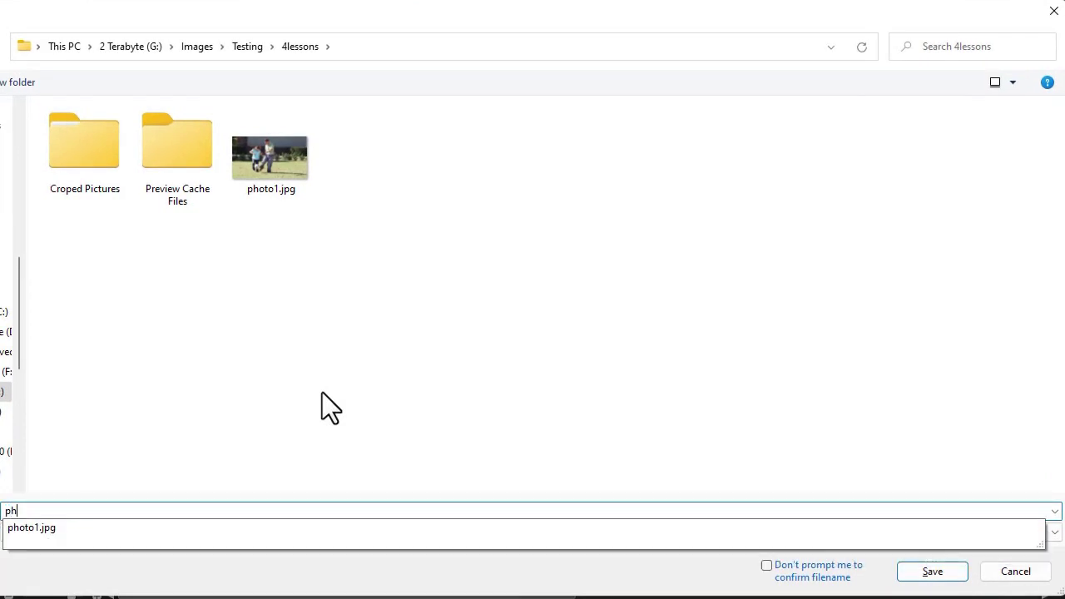
{"action": "type", "text": "oto2"}
{"action": "key", "text": "Return"}
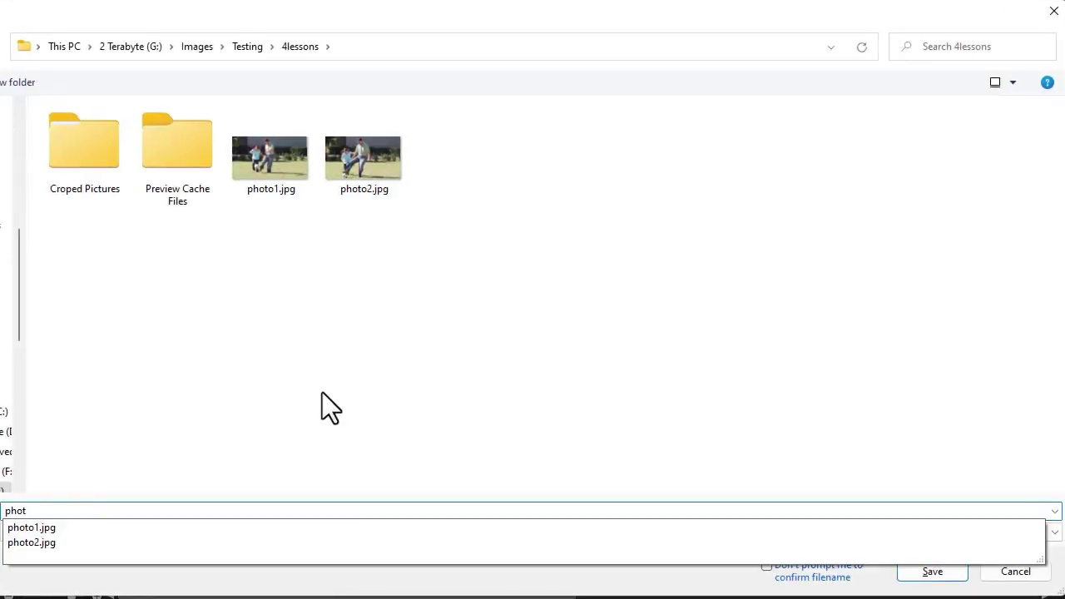
{"action": "type", "text": "3"}
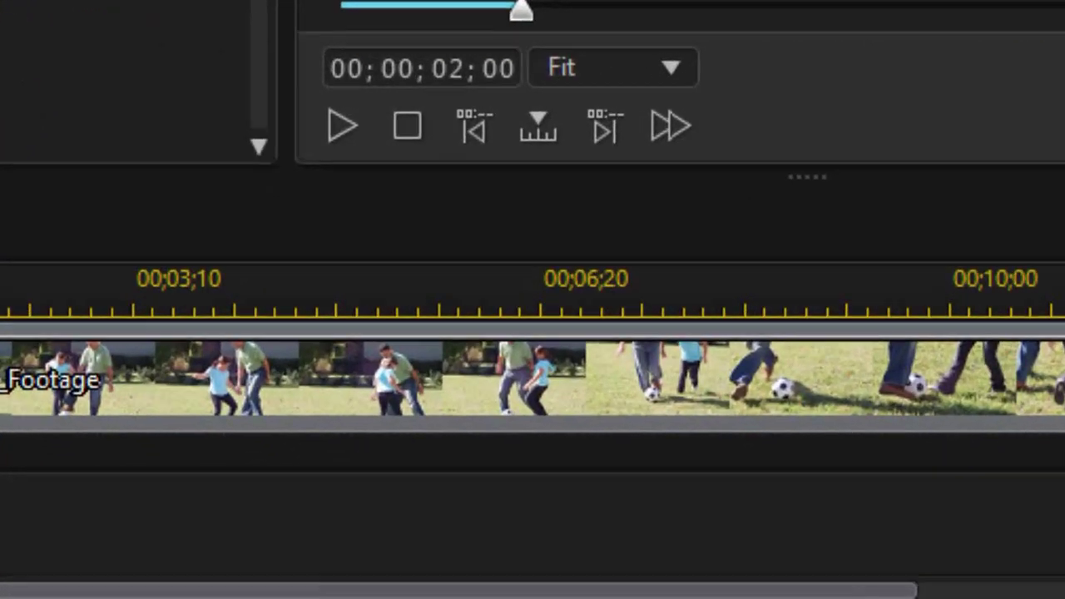
{"action": "left_click", "coordinate": [348, 482]}
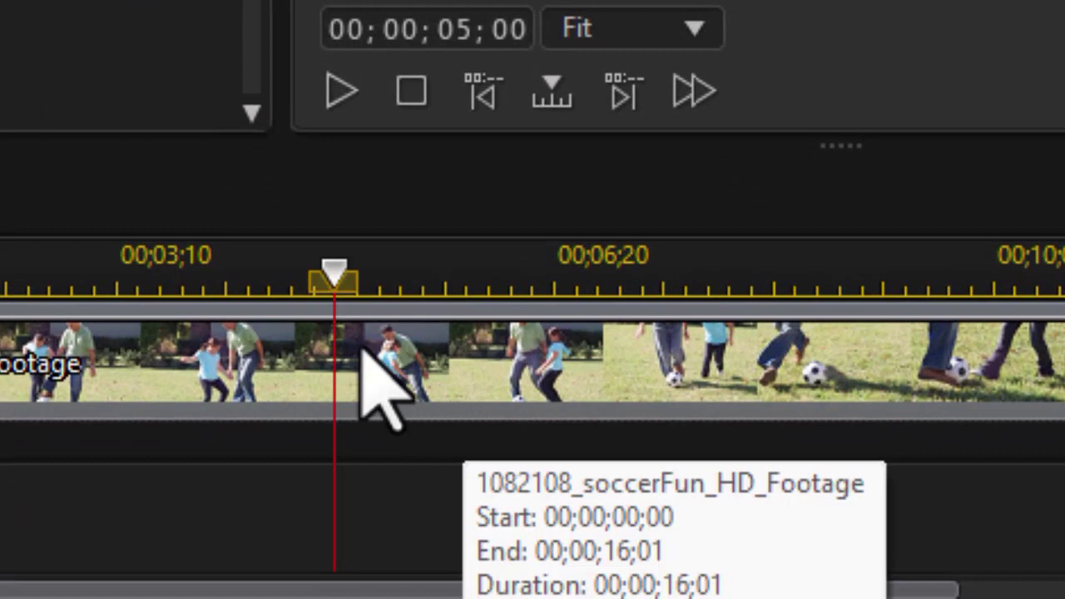
- Add a magenta clip marker to the soccer footage at the 5-second playhead
{"action": "right_click", "coordinate": [333, 316]}
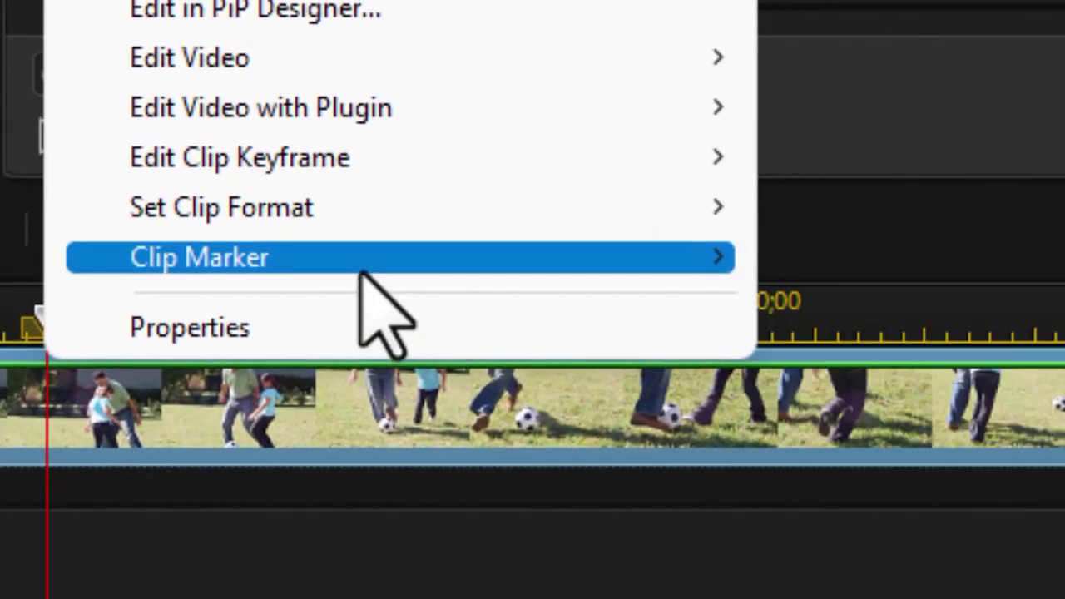
{"action": "left_click", "coordinate": [861, 264]}
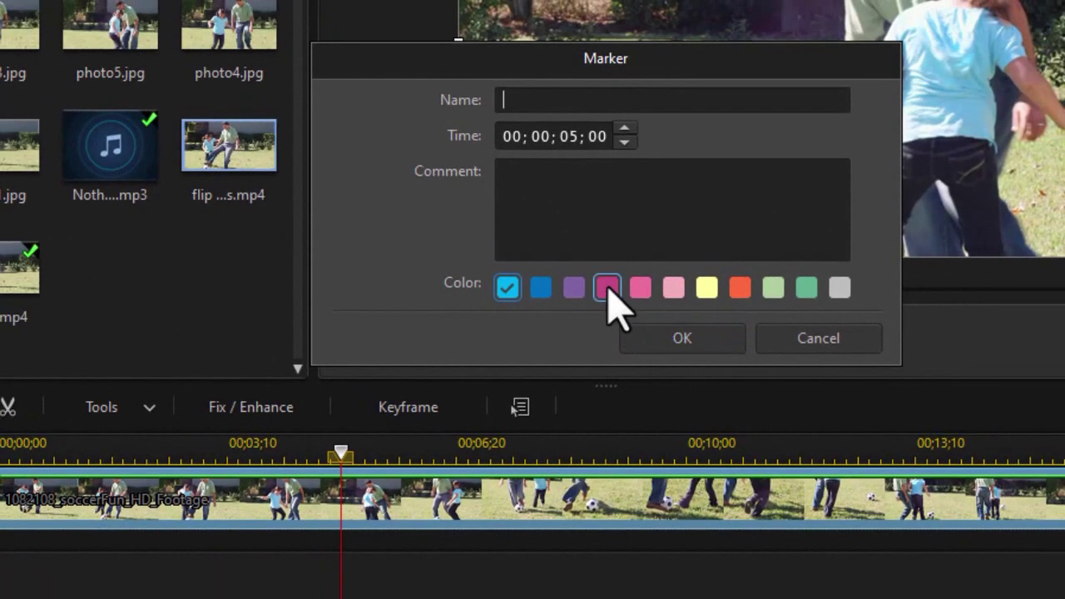
{"action": "left_click", "coordinate": [607, 282]}
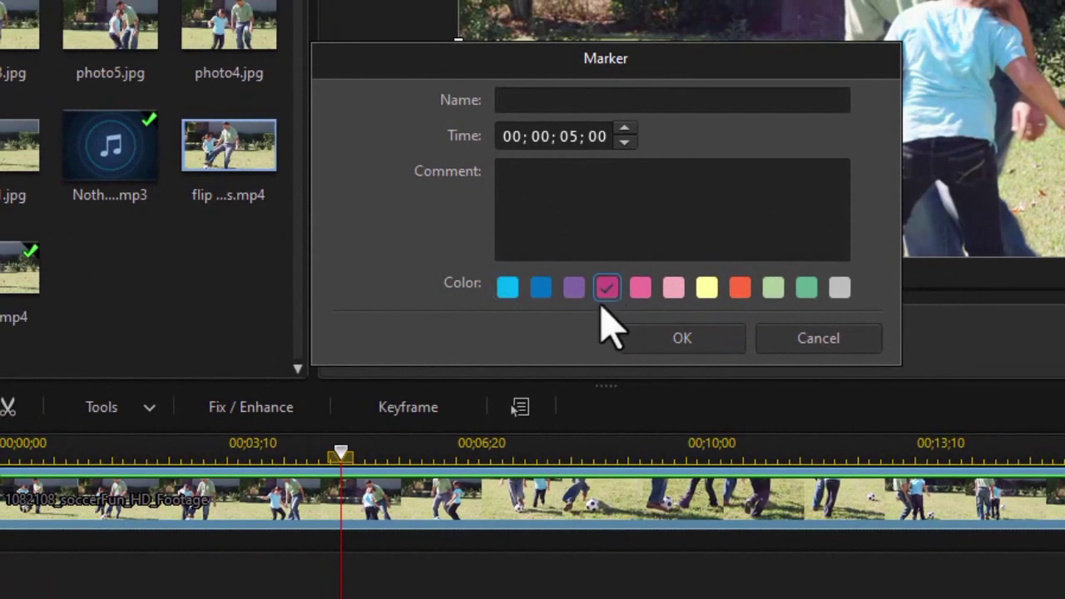
{"action": "left_click", "coordinate": [682, 339]}
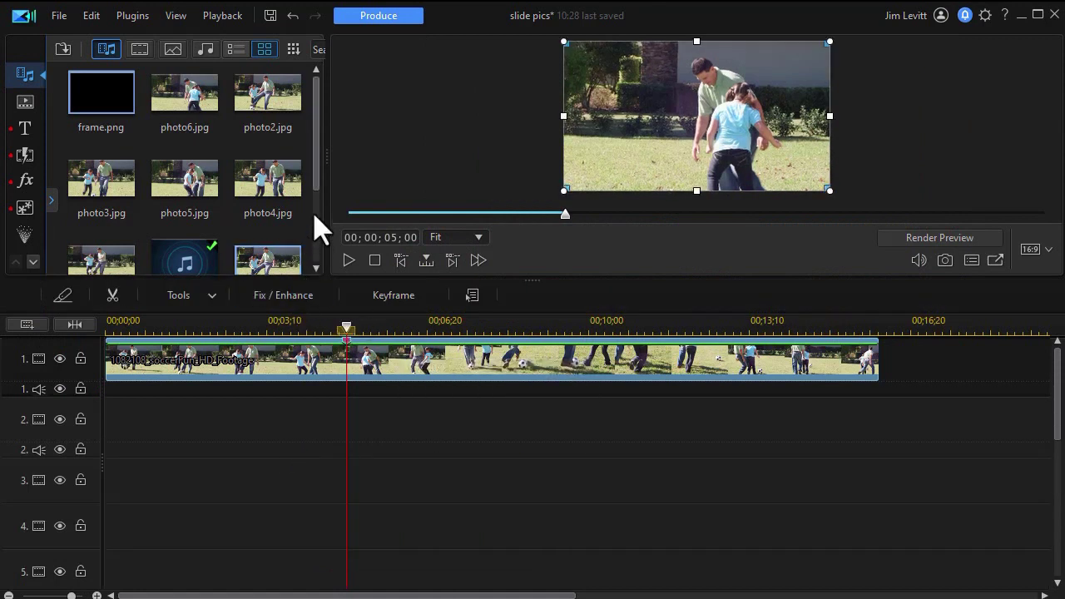
- Place photo1, photo2 and photo3 at the timeline start on tracks 7, 6 and 5
{"action": "left_click_drag", "start_coordinate": [317, 190], "coordinate": [320, 249]}
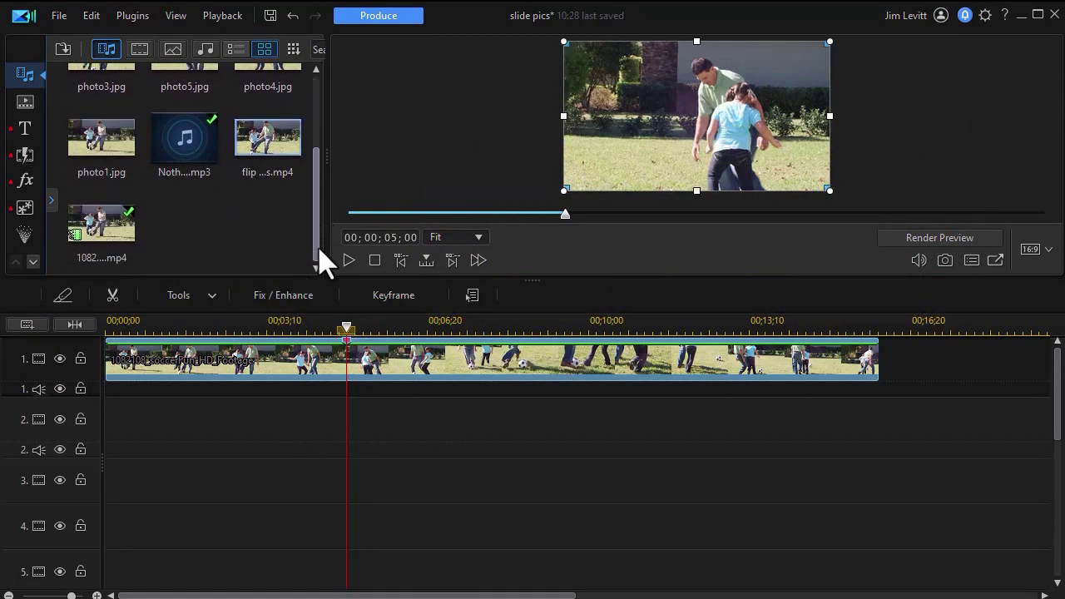
{"action": "left_click", "coordinate": [109, 146]}
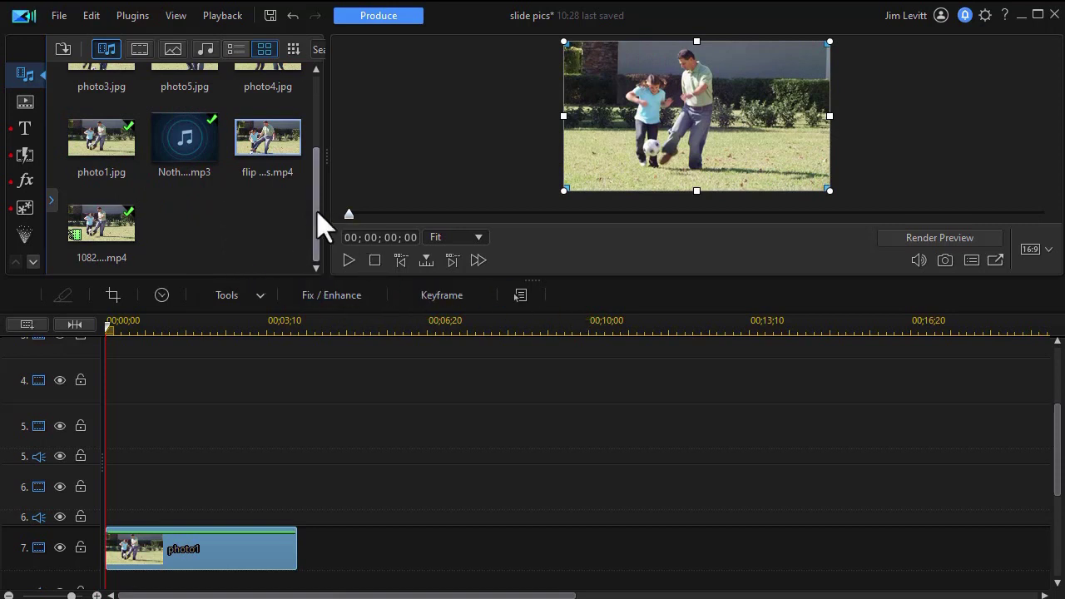
{"action": "scroll", "coordinate": [305, 161], "scroll_direction": "up", "scroll_amount": 3}
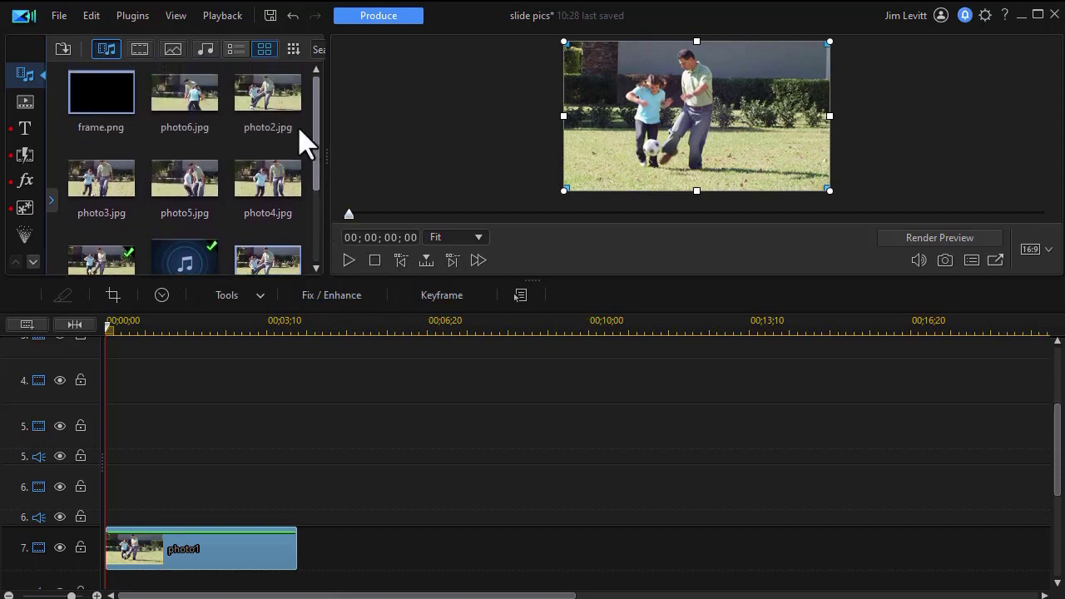
{"action": "left_click_drag", "start_coordinate": [285, 125], "coordinate": [83, 491]}
{"action": "left_click_drag", "start_coordinate": [114, 200], "coordinate": [75, 441]}
- Place photo4, photo5 and photo6 at the start of tracks 4, 3 and 2, and enlarge the timeline
{"action": "left_click_drag", "start_coordinate": [268, 195], "coordinate": [93, 385]}
{"action": "left_click_drag", "start_coordinate": [1061, 457], "coordinate": [1010, 374]}
{"action": "left_click_drag", "start_coordinate": [191, 191], "coordinate": [93, 485]}
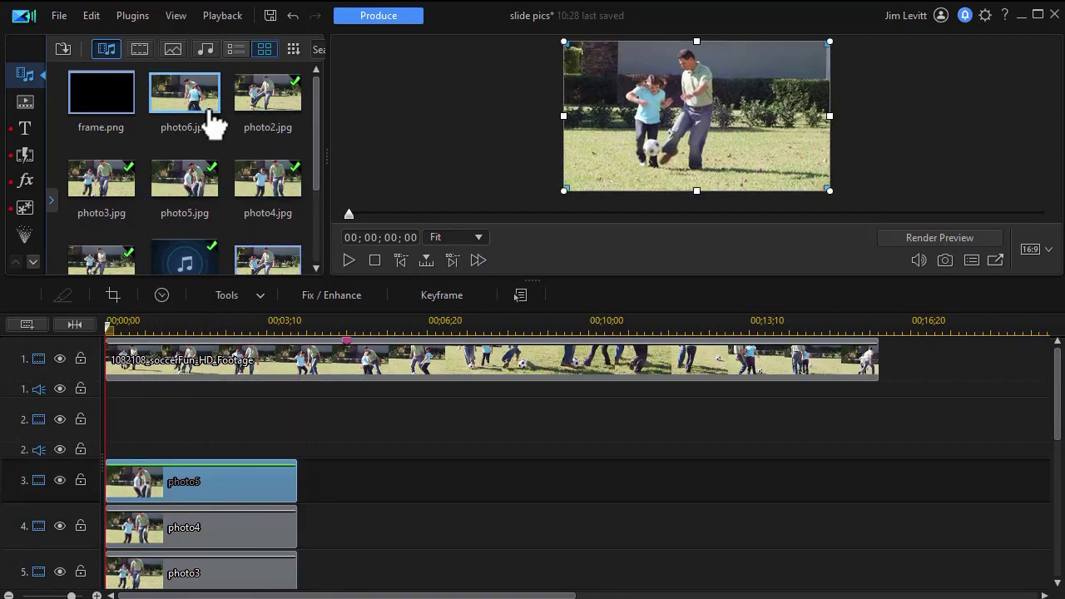
{"action": "left_click_drag", "start_coordinate": [212, 121], "coordinate": [85, 440]}
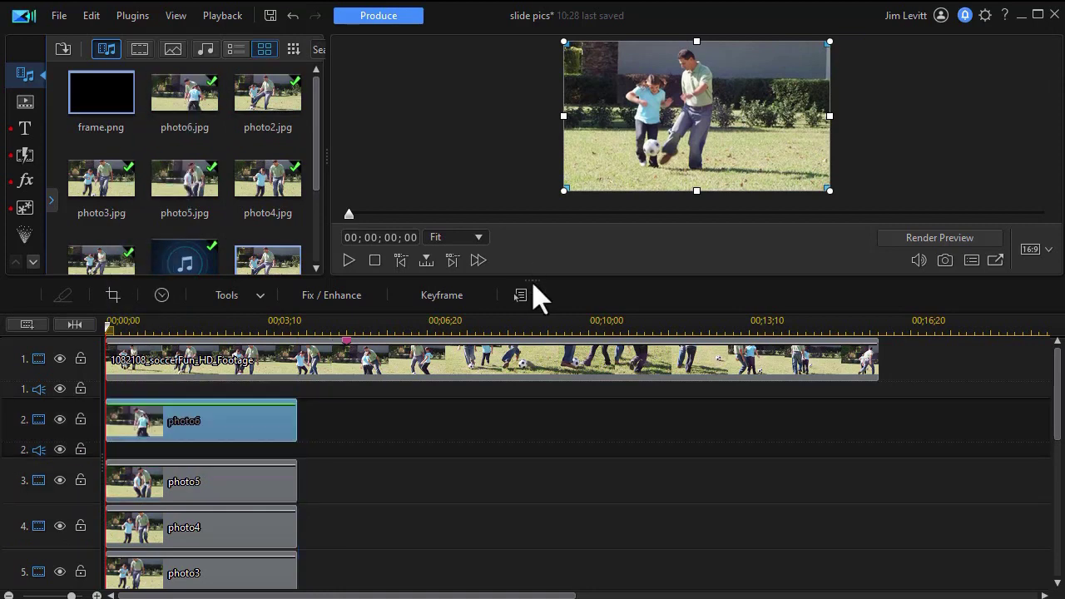
{"action": "left_click_drag", "start_coordinate": [533, 278], "coordinate": [293, 428]}
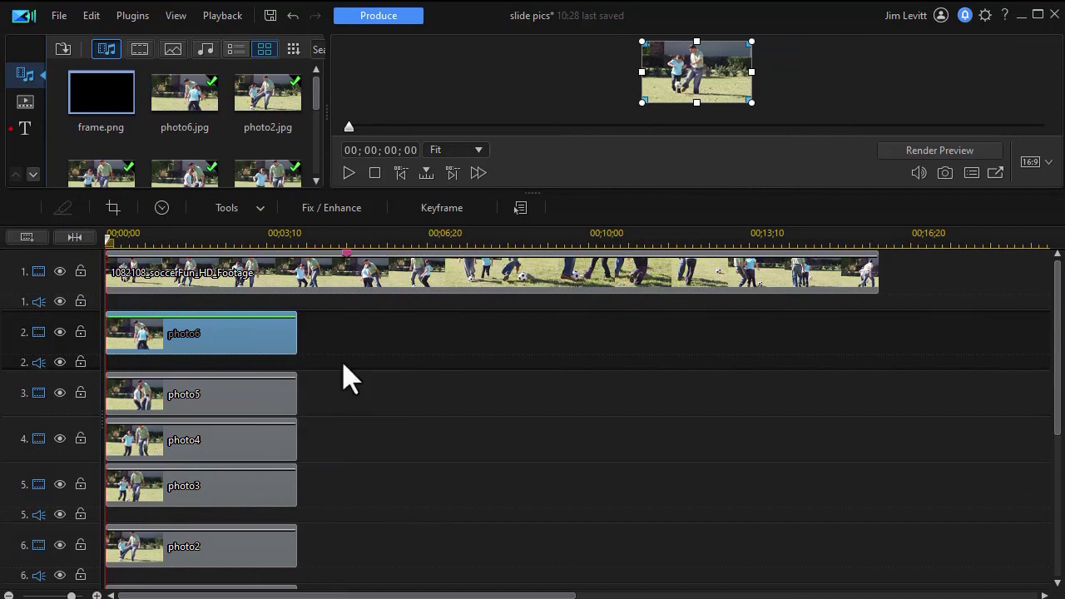
- Set the photo clips on tracks 2–6 and photo1 to a 1-second duration
{"action": "left_click_drag", "start_coordinate": [386, 556], "coordinate": [259, 327]}
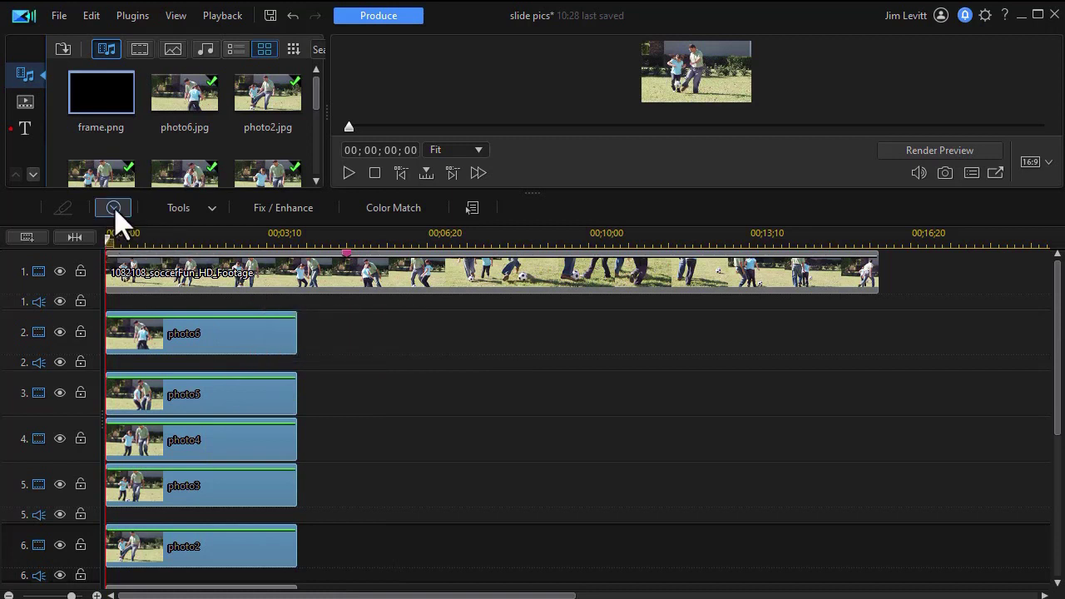
{"action": "left_click", "coordinate": [115, 212]}
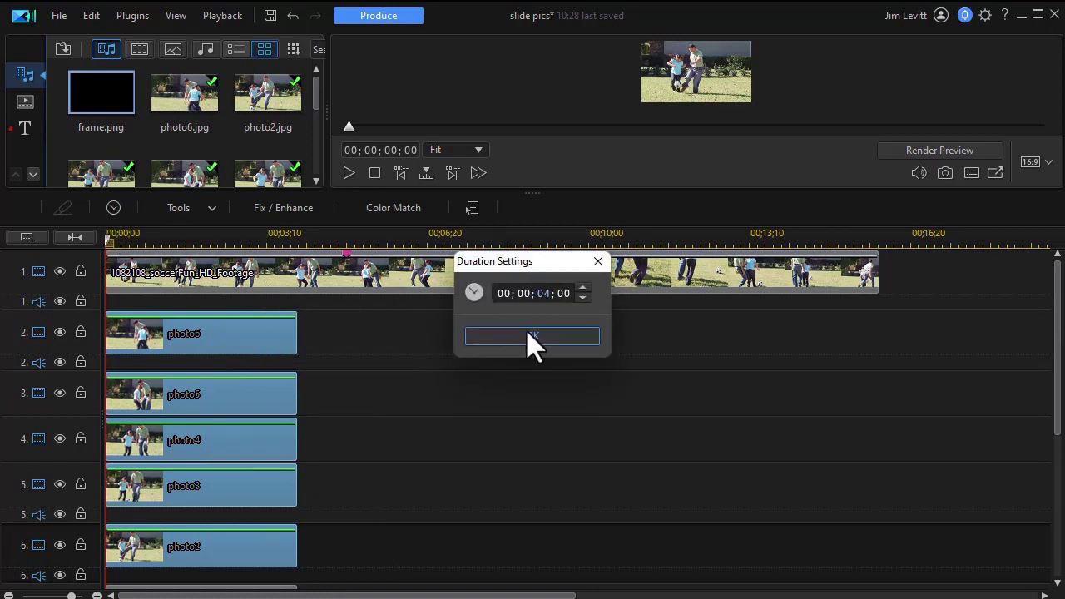
{"action": "type", "text": "1"}
{"action": "key", "text": "Return"}
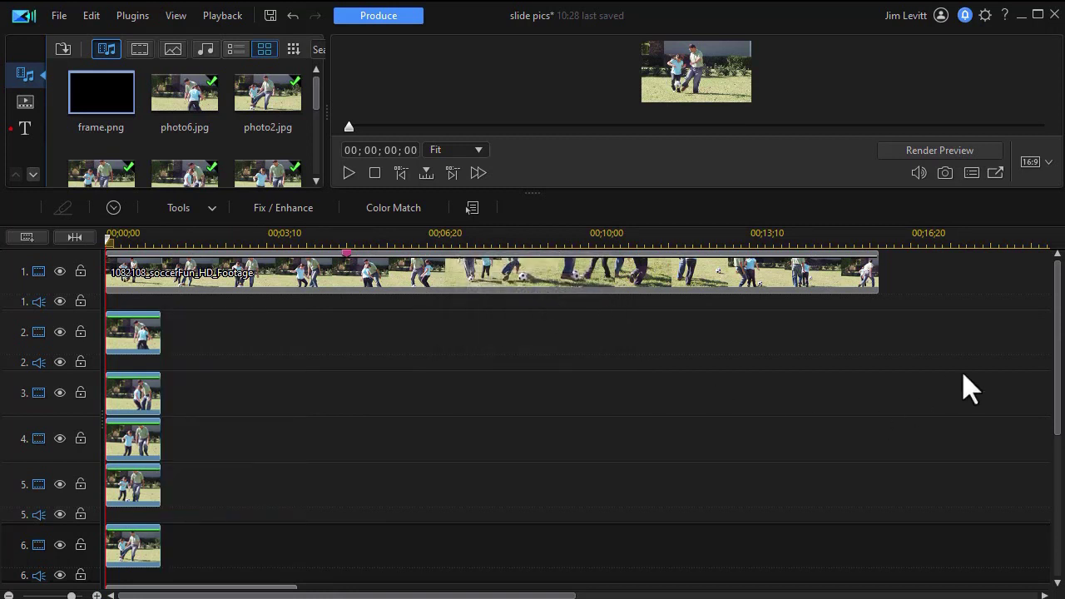
{"action": "scroll", "coordinate": [1018, 511], "scroll_direction": "down", "scroll_amount": 3}
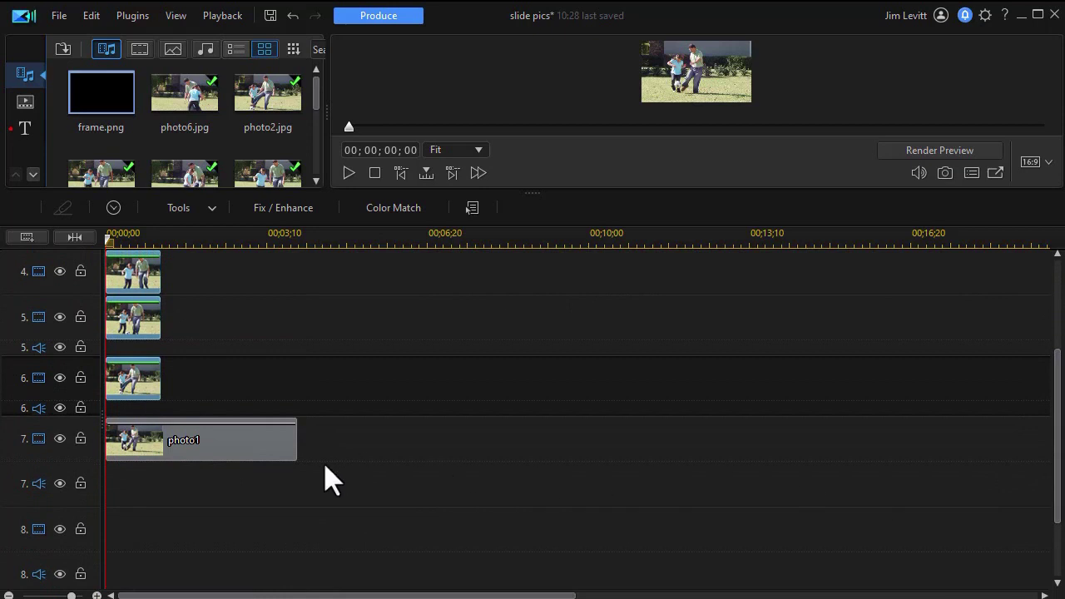
{"action": "left_click", "coordinate": [275, 456]}
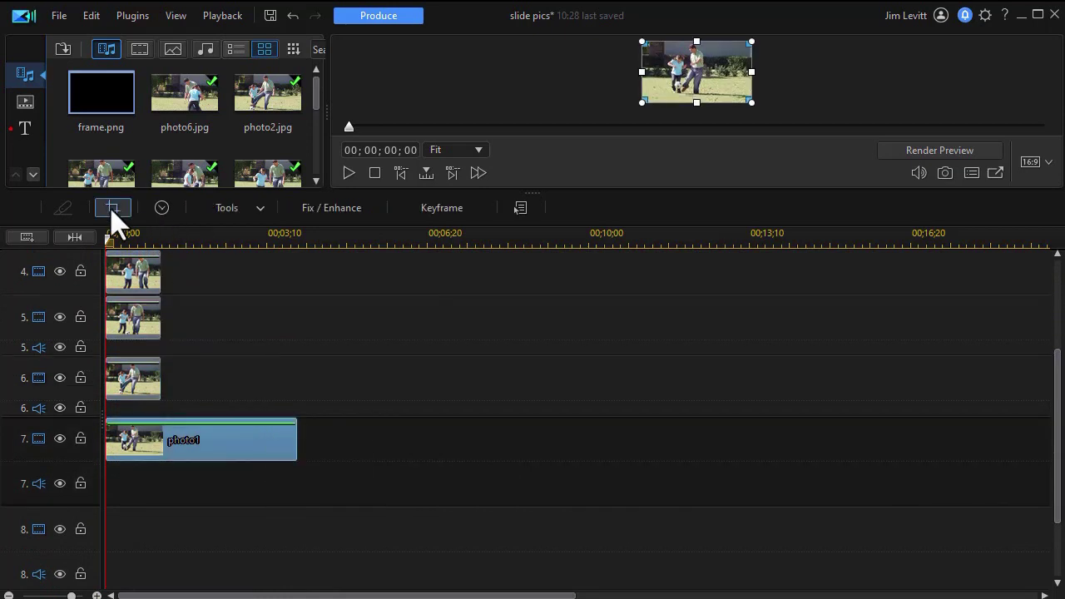
{"action": "left_click", "coordinate": [162, 208]}
{"action": "key", "text": "Return"}
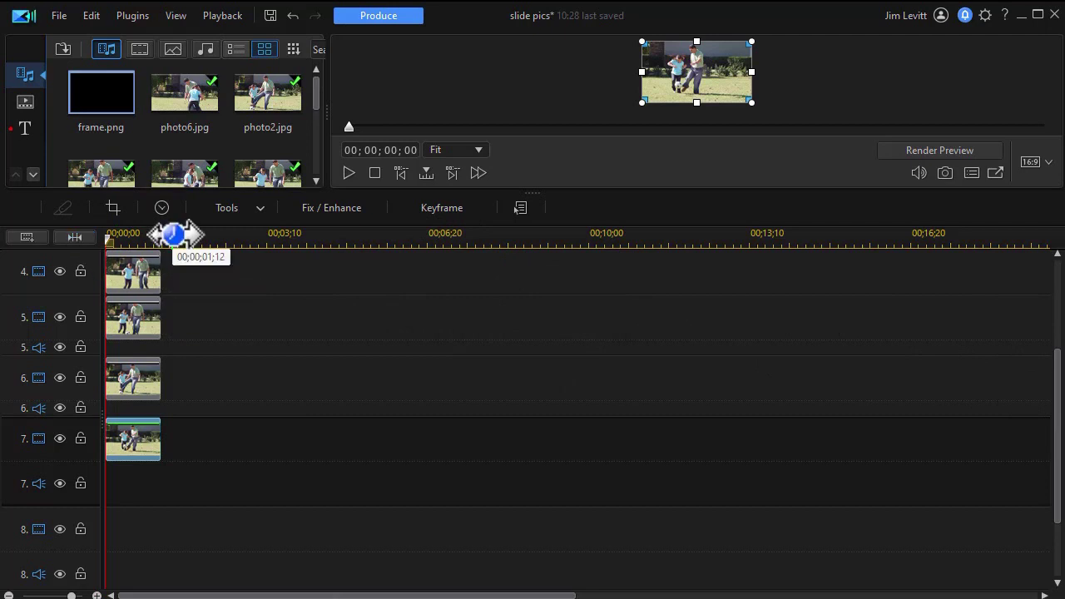
- Zoom the timeline in on the photo clips and open photo1's keyframe editor
{"action": "left_click_drag", "start_coordinate": [172, 233], "coordinate": [587, 243]}
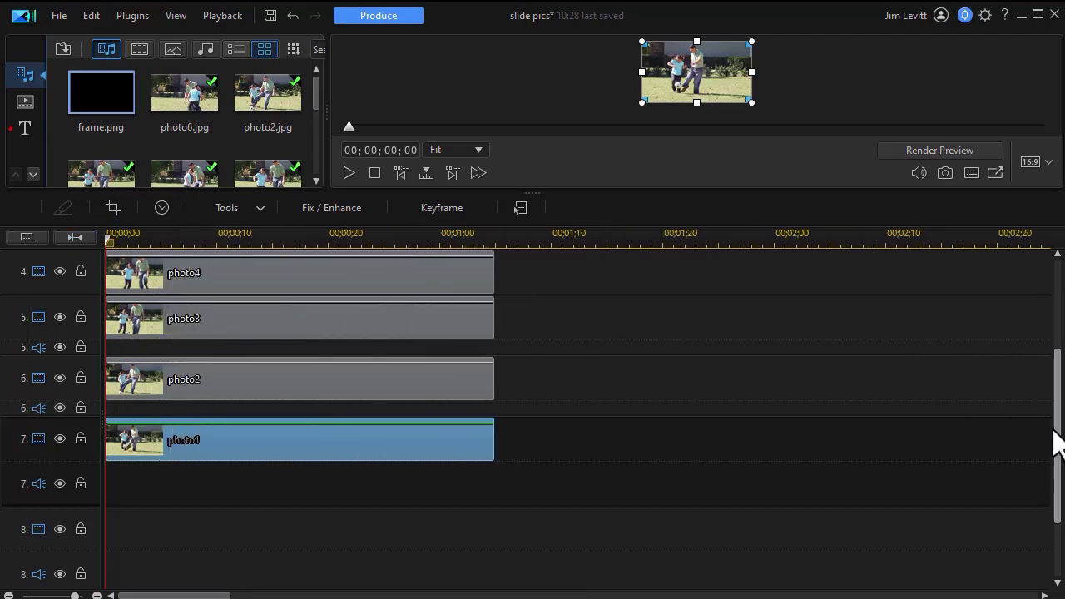
{"action": "left_click_drag", "start_coordinate": [1058, 439], "coordinate": [1040, 225]}
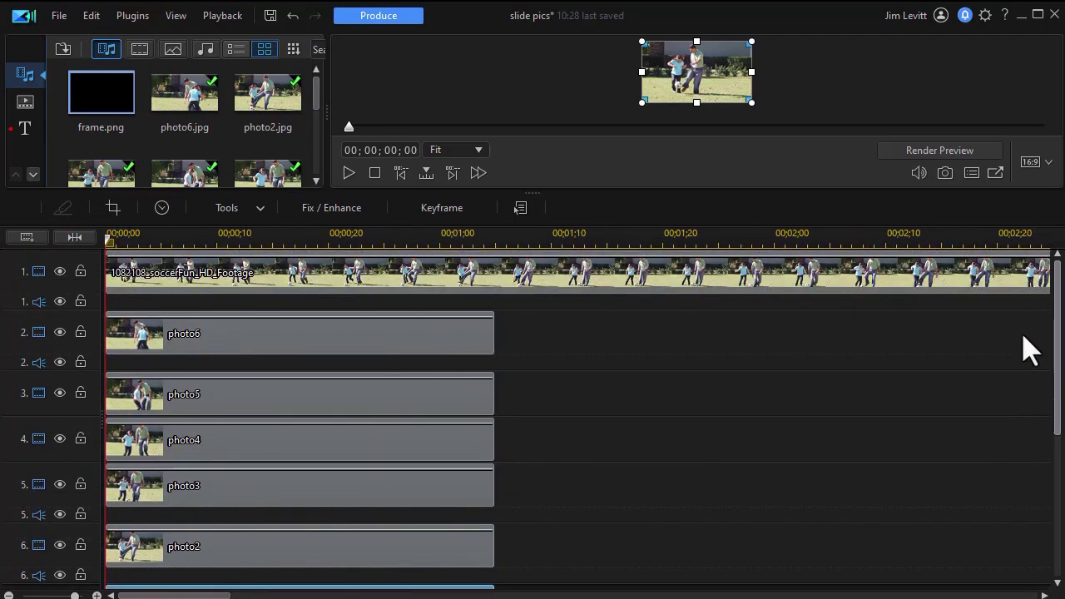
{"action": "scroll", "coordinate": [1024, 383], "scroll_direction": "down", "scroll_amount": 3}
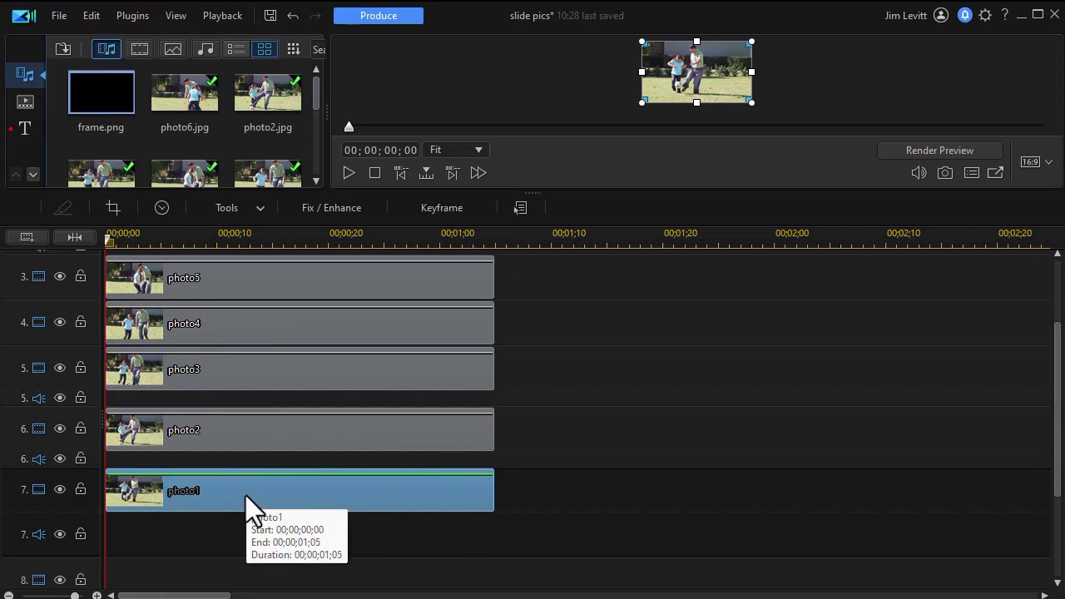
{"action": "double_click", "coordinate": [247, 495]}
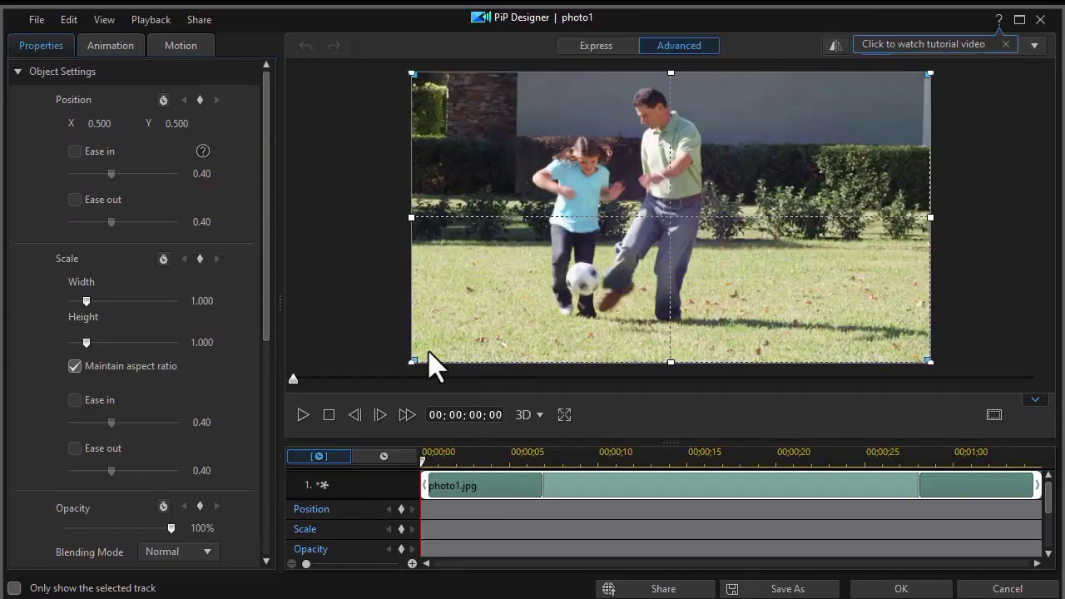
- Keyframe photo1's position from centre at its start to X -0.499, off the left edge
{"action": "left_click", "coordinate": [401, 509]}
{"action": "left_click_drag", "start_coordinate": [426, 456], "coordinate": [945, 498]}
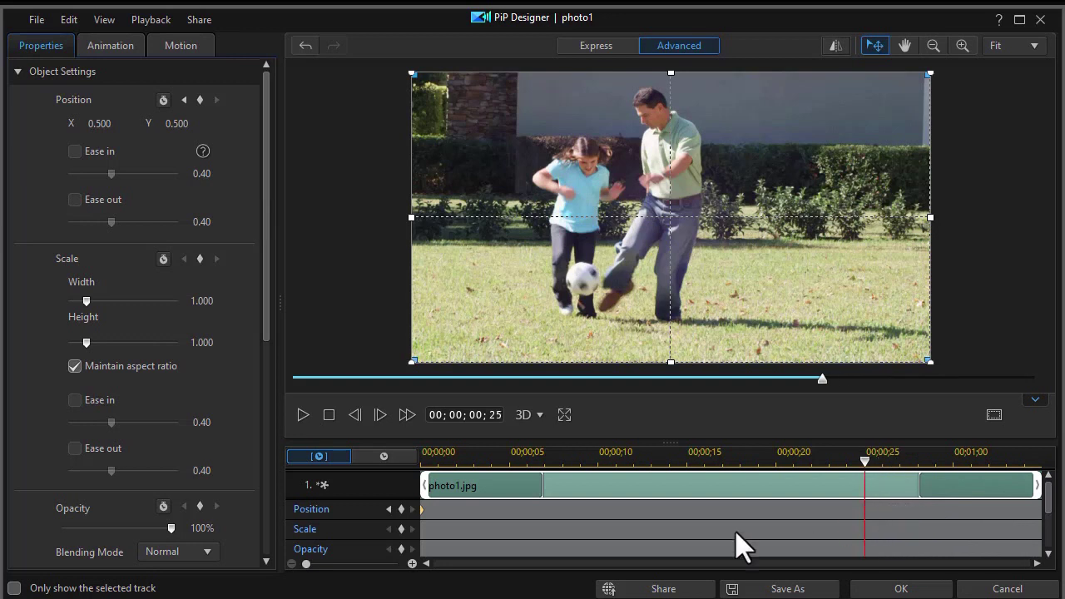
{"action": "right_click", "coordinate": [864, 506]}
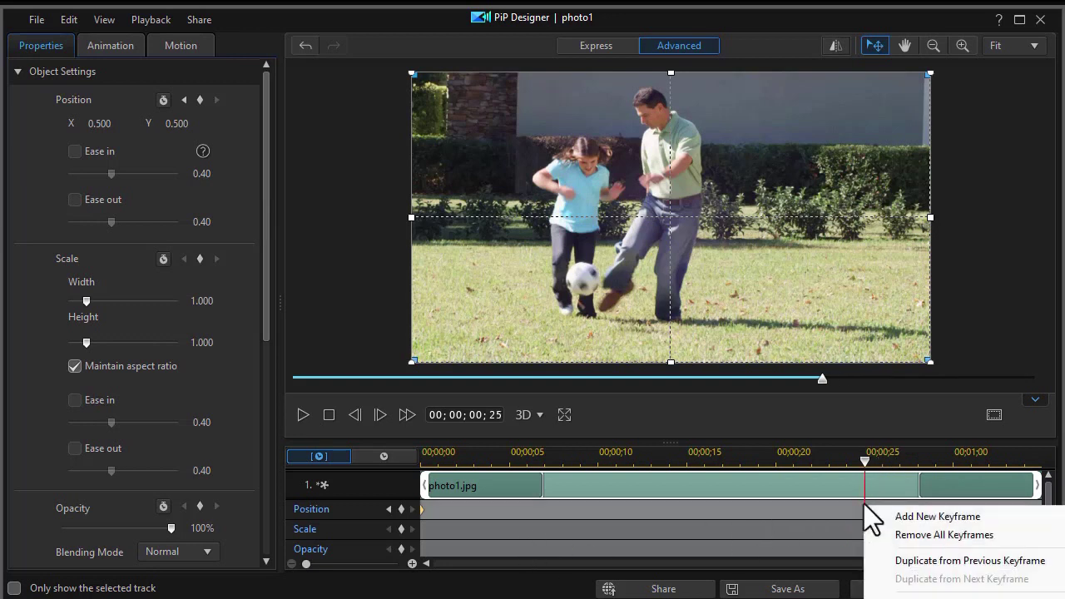
{"action": "left_click", "coordinate": [913, 562]}
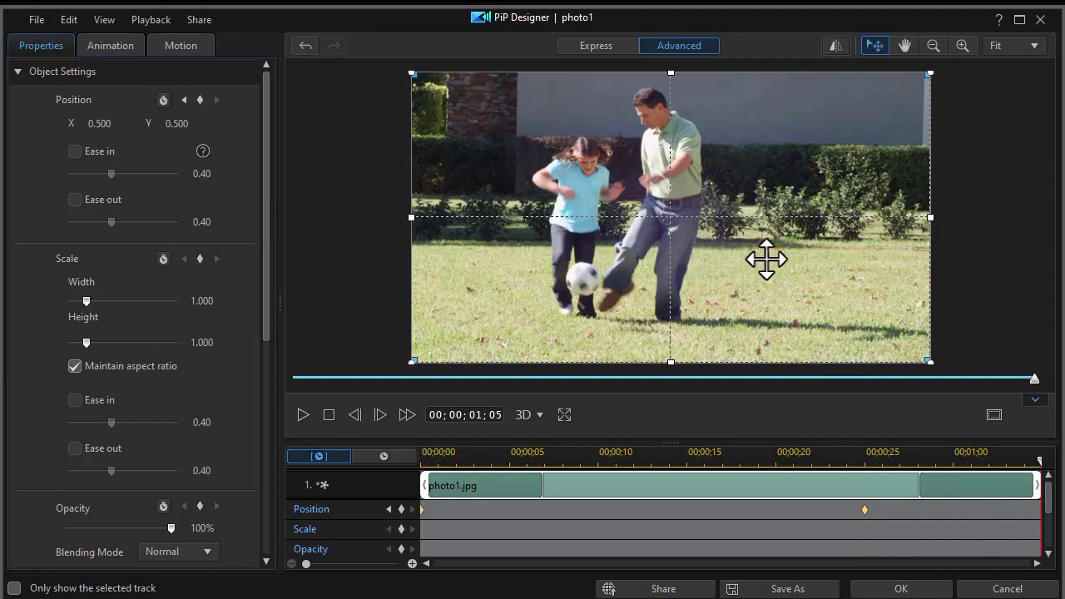
{"action": "left_click_drag", "start_coordinate": [758, 250], "coordinate": [239, 253]}
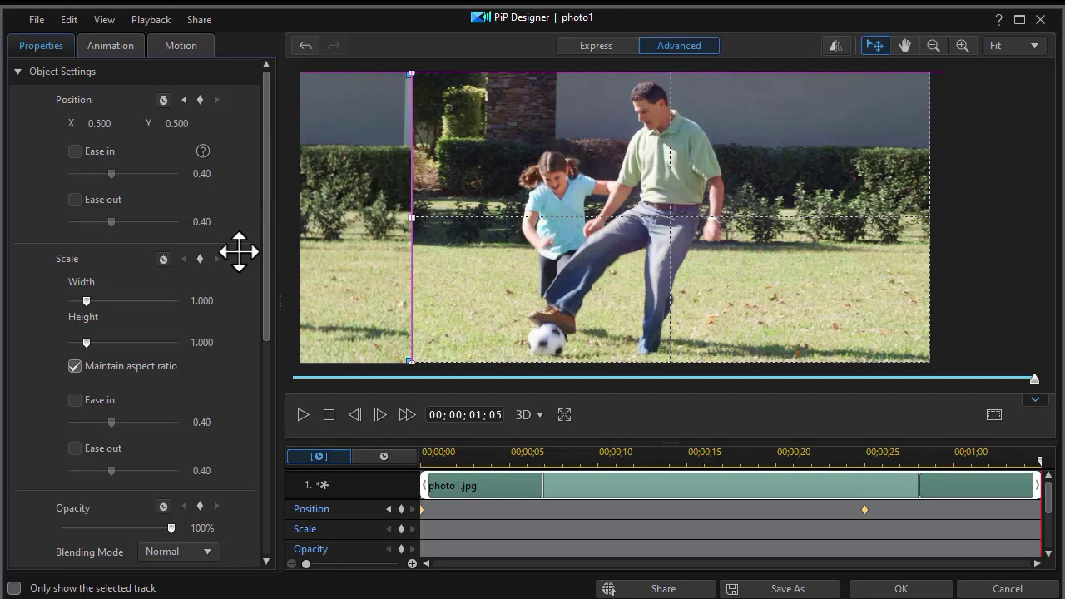
{"action": "left_click_drag", "start_coordinate": [239, 252], "coordinate": [239, 252]}
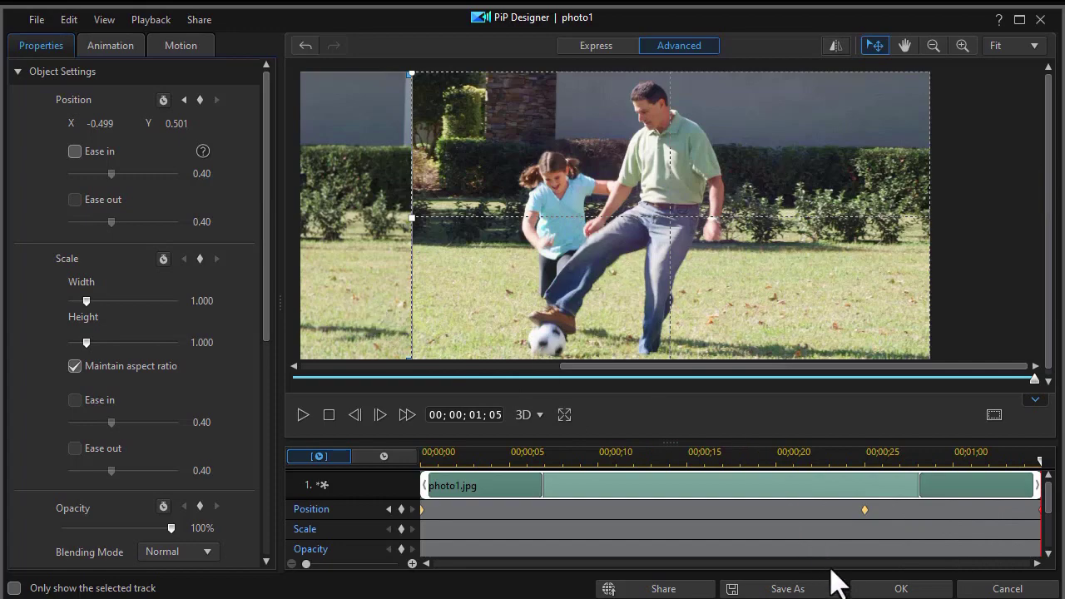
{"action": "left_click", "coordinate": [902, 588]}
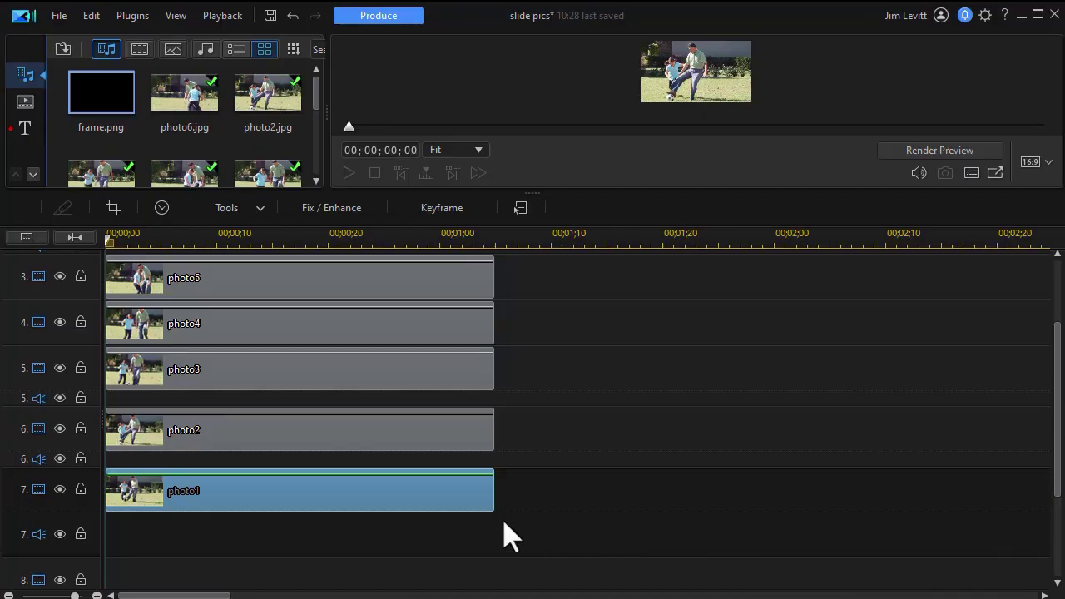
{"action": "left_click", "coordinate": [333, 499]}
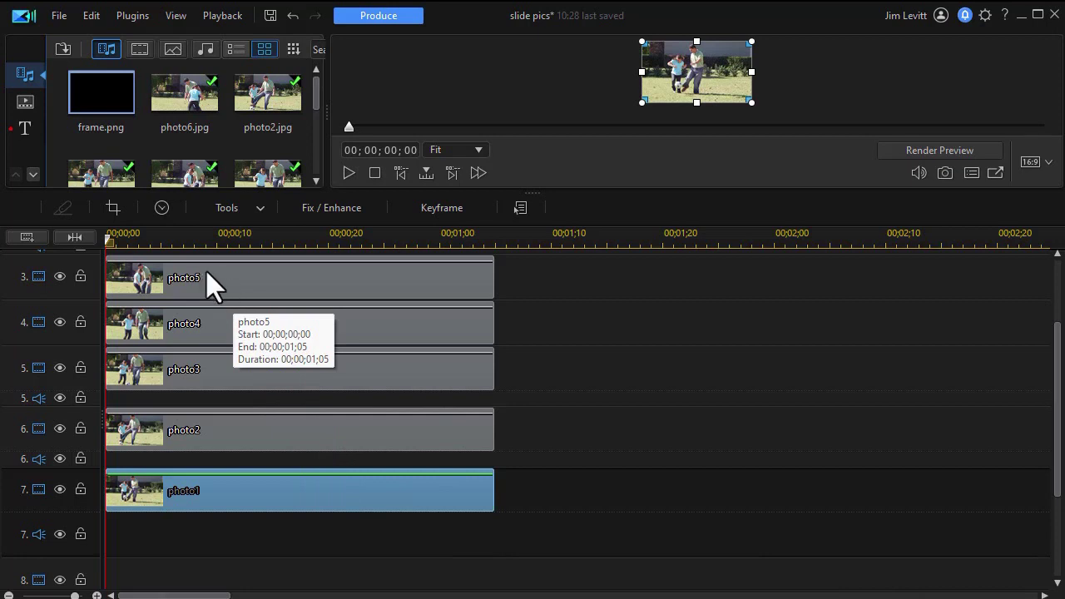
- Copy photo1's keyframe attributes and paste them onto photo2, photo3, photo4 and photo5
{"action": "right_click", "coordinate": [381, 499]}
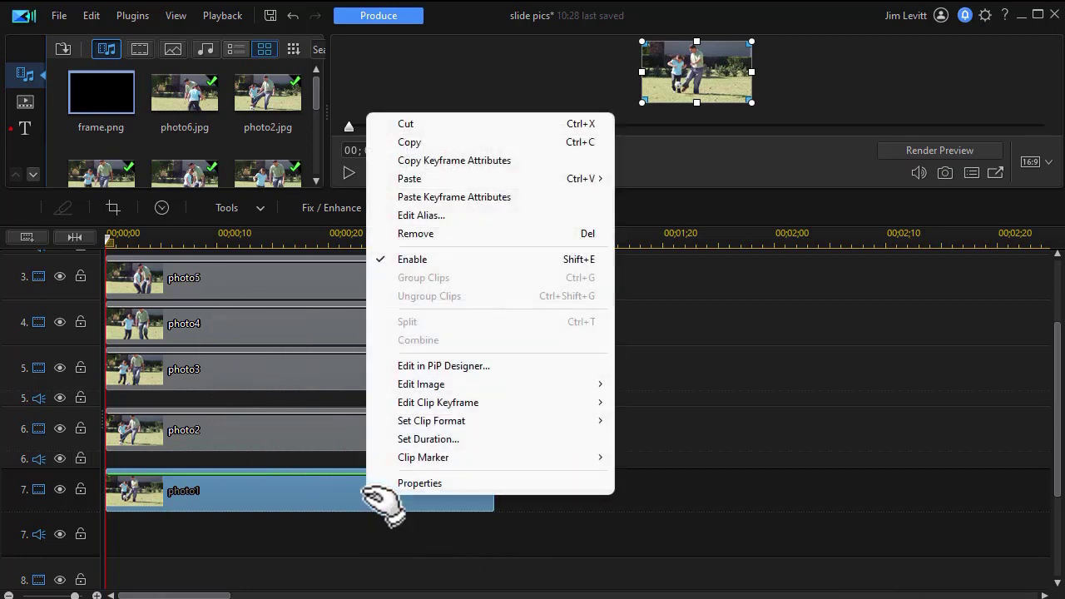
{"action": "left_click", "coordinate": [449, 161]}
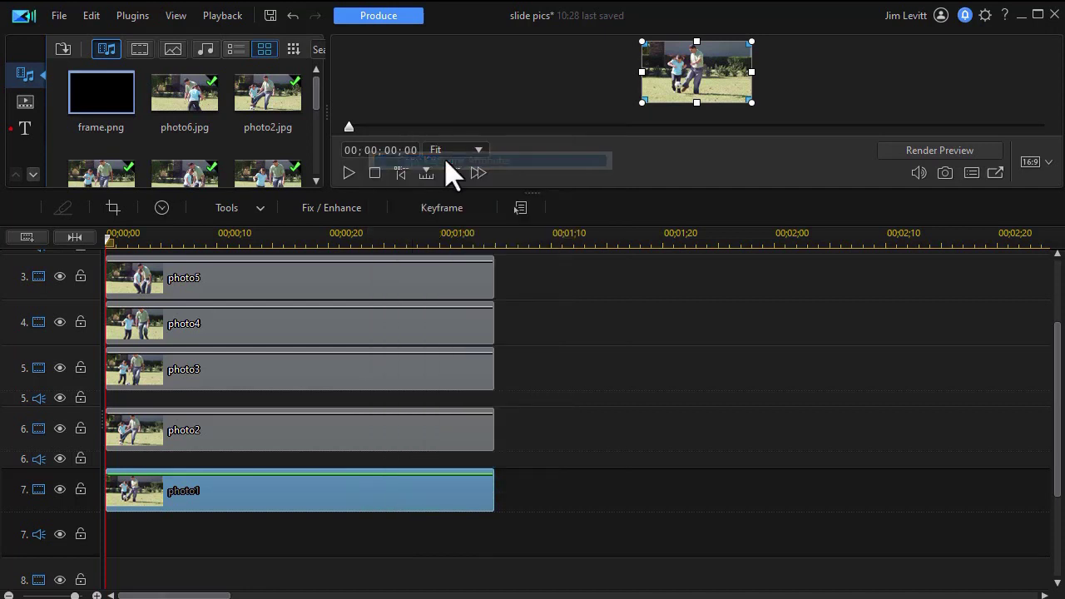
{"action": "left_click", "coordinate": [396, 434], "text": "ctrl"}
{"action": "left_click", "coordinate": [394, 373], "text": "ctrl"}
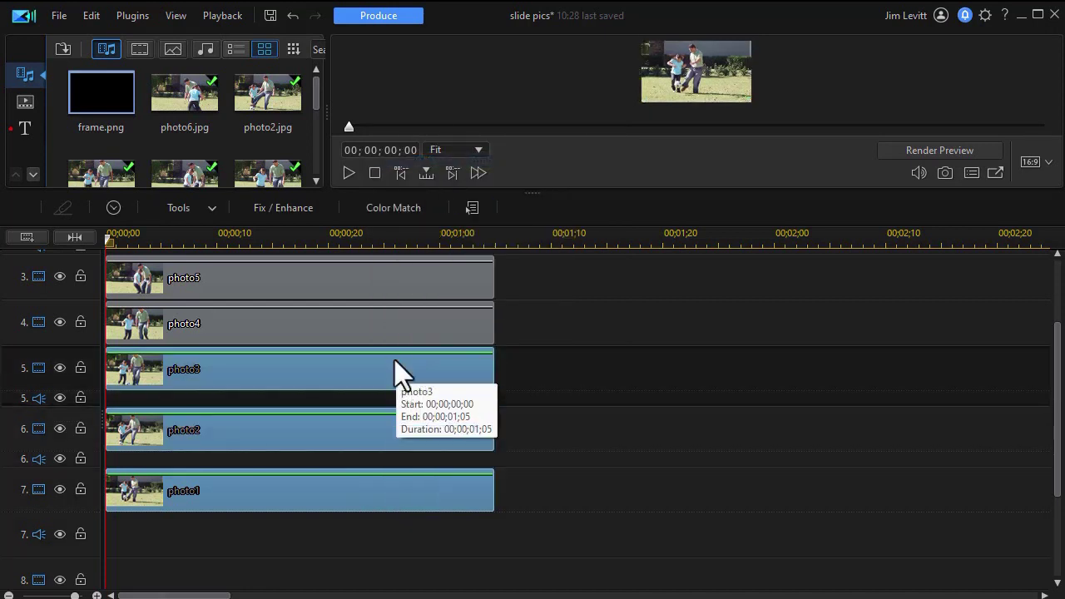
{"action": "left_click", "coordinate": [388, 308], "text": "ctrl"}
{"action": "left_click", "coordinate": [387, 276], "text": "ctrl"}
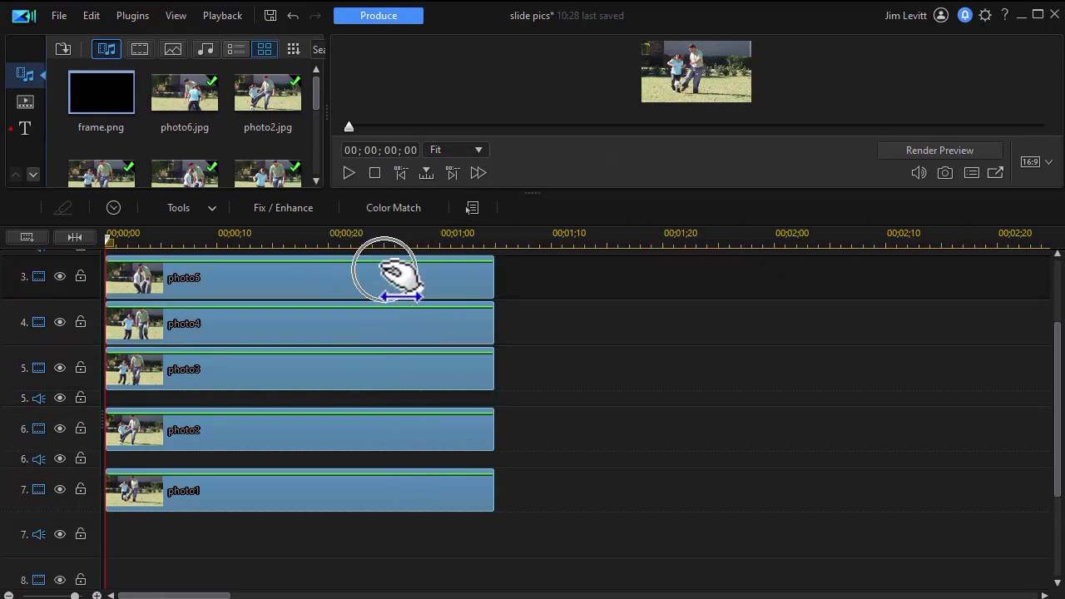
{"action": "right_click", "coordinate": [387, 279]}
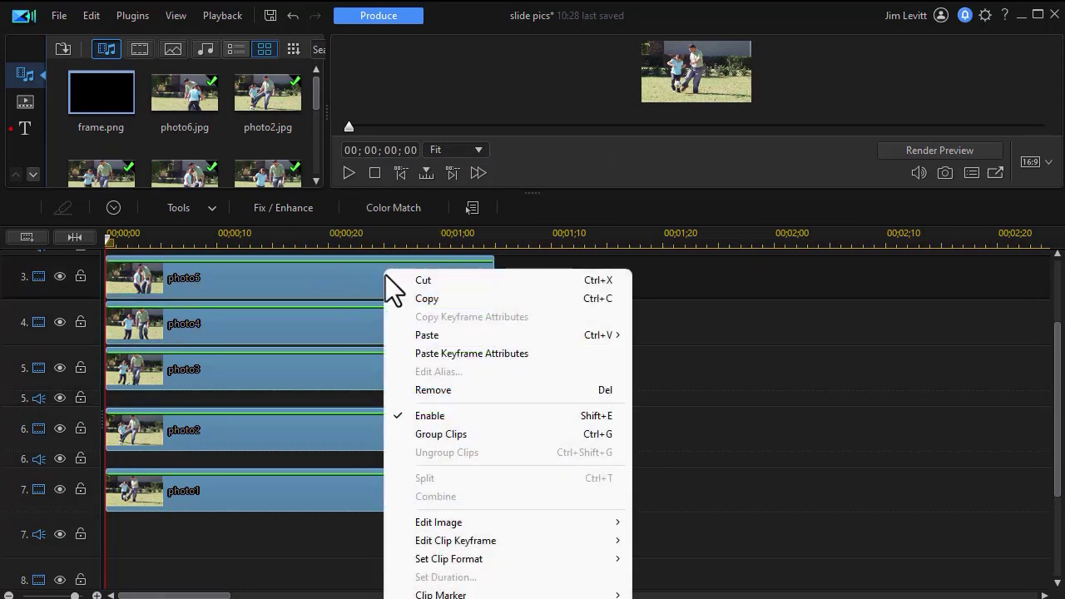
{"action": "left_click", "coordinate": [447, 353]}
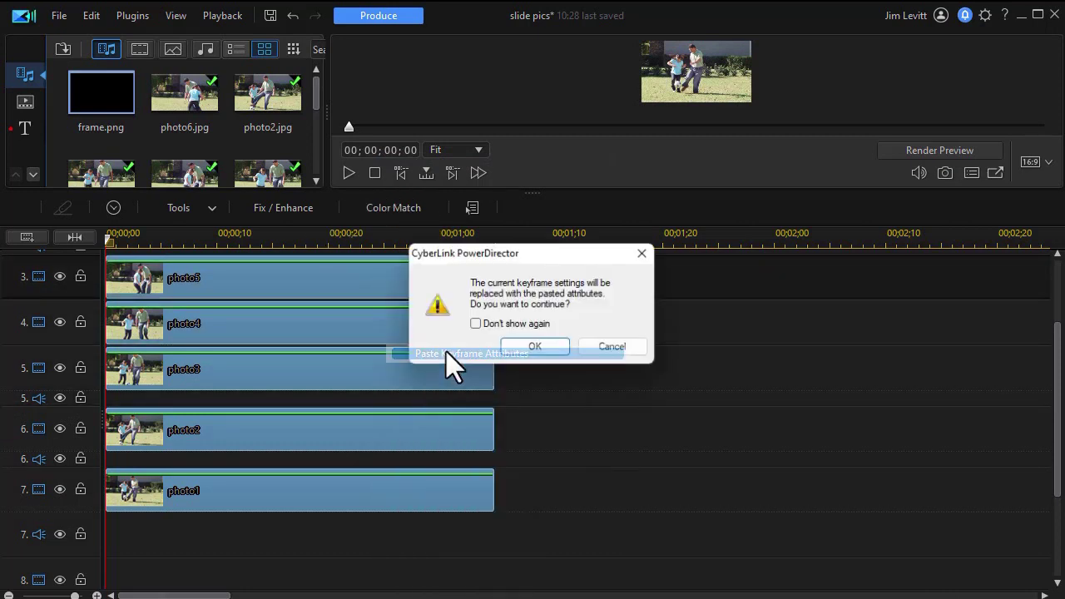
{"action": "left_click", "coordinate": [537, 347]}
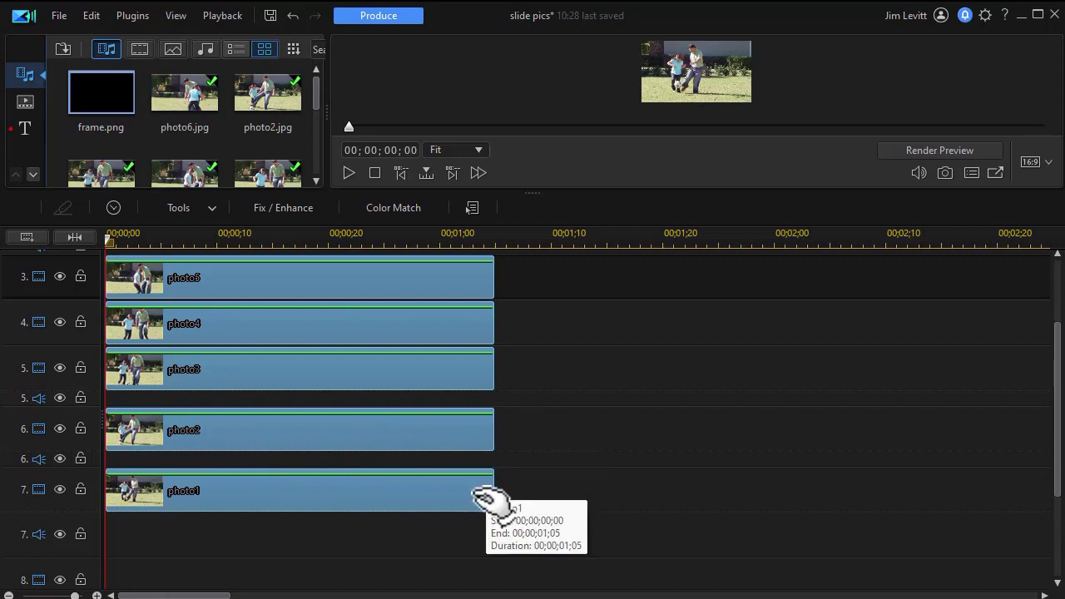
- Move photo2 to start at 00;00;00;25 and photo3 at 00;00;01;20
{"action": "left_click", "coordinate": [536, 450]}
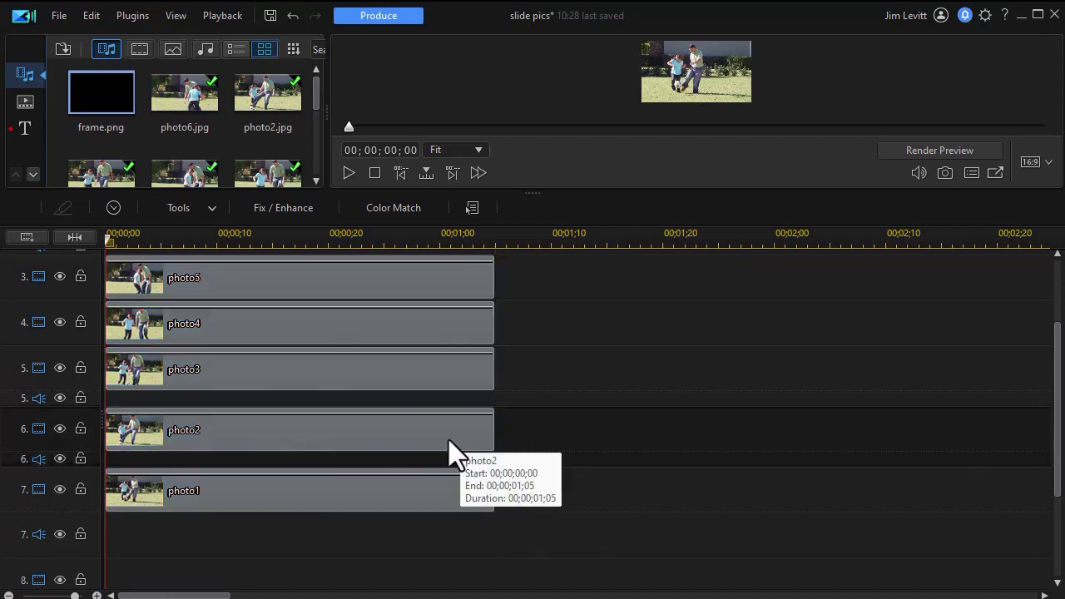
{"action": "left_click_drag", "start_coordinate": [422, 442], "coordinate": [786, 487]}
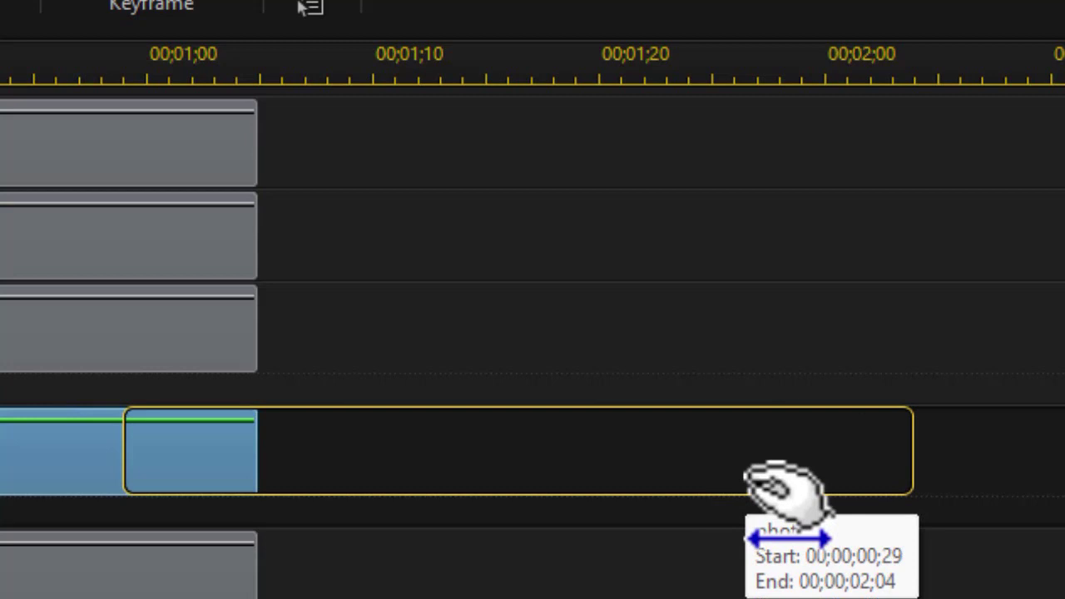
{"action": "left_click_drag", "start_coordinate": [786, 488], "coordinate": [701, 502]}
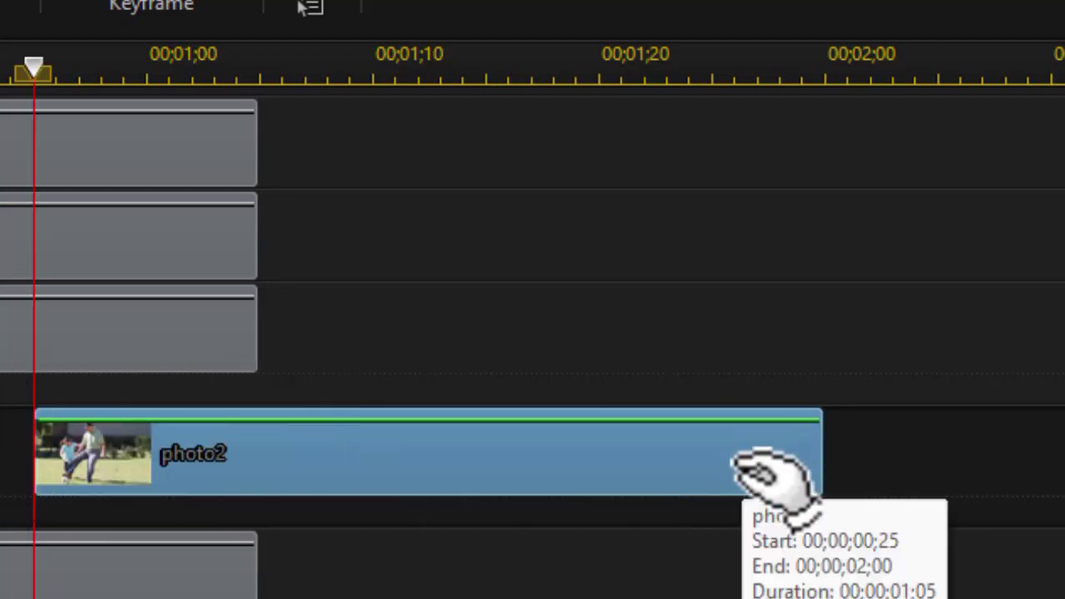
{"action": "left_click", "coordinate": [145, 343]}
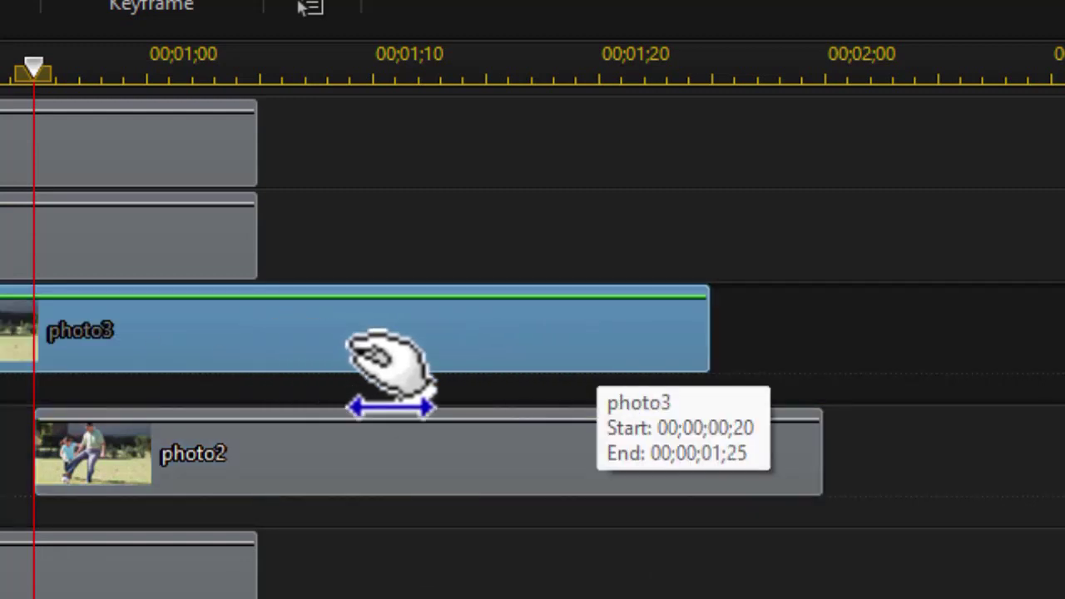
{"action": "left_click_drag", "start_coordinate": [392, 364], "coordinate": [1029, 371]}
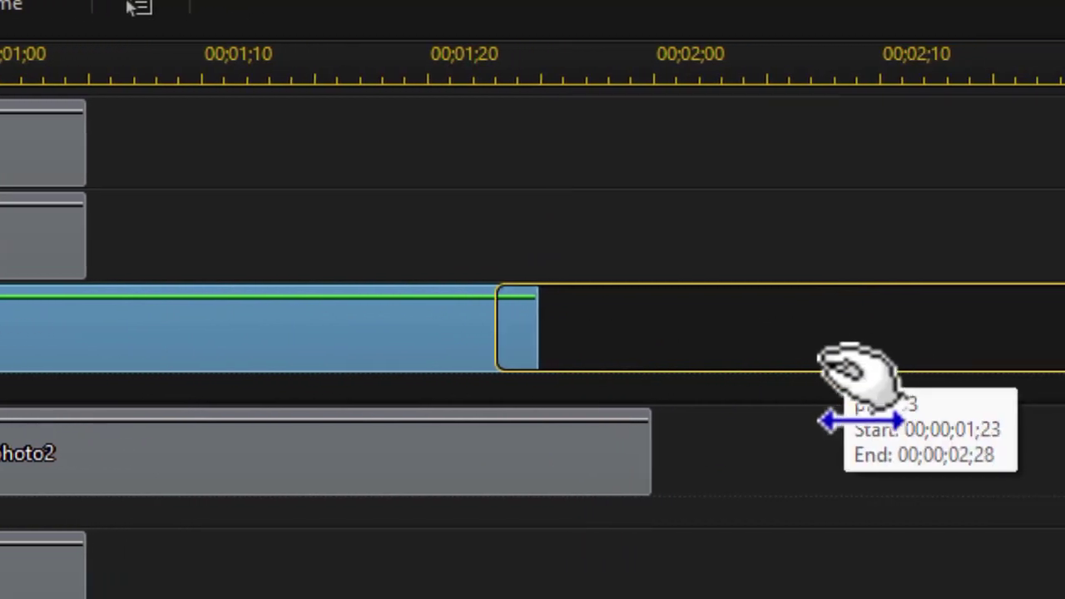
{"action": "left_click_drag", "start_coordinate": [857, 370], "coordinate": [805, 385]}
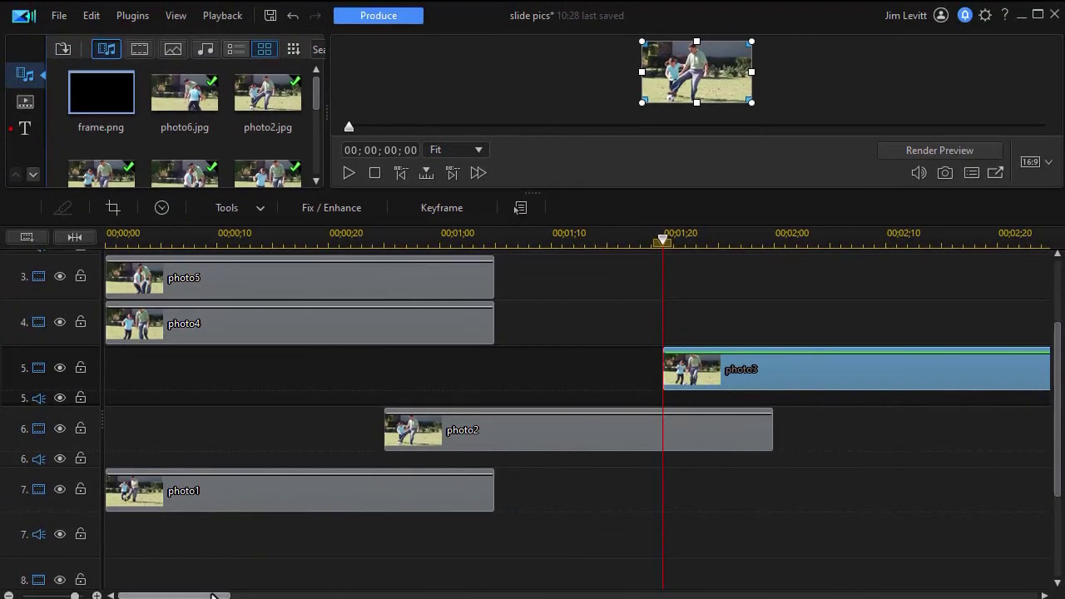
- Shift photo4 to start at 00;00;02;15 and photo5 to about 00;00;03;10
{"action": "left_click_drag", "start_coordinate": [212, 596], "coordinate": [249, 566]}
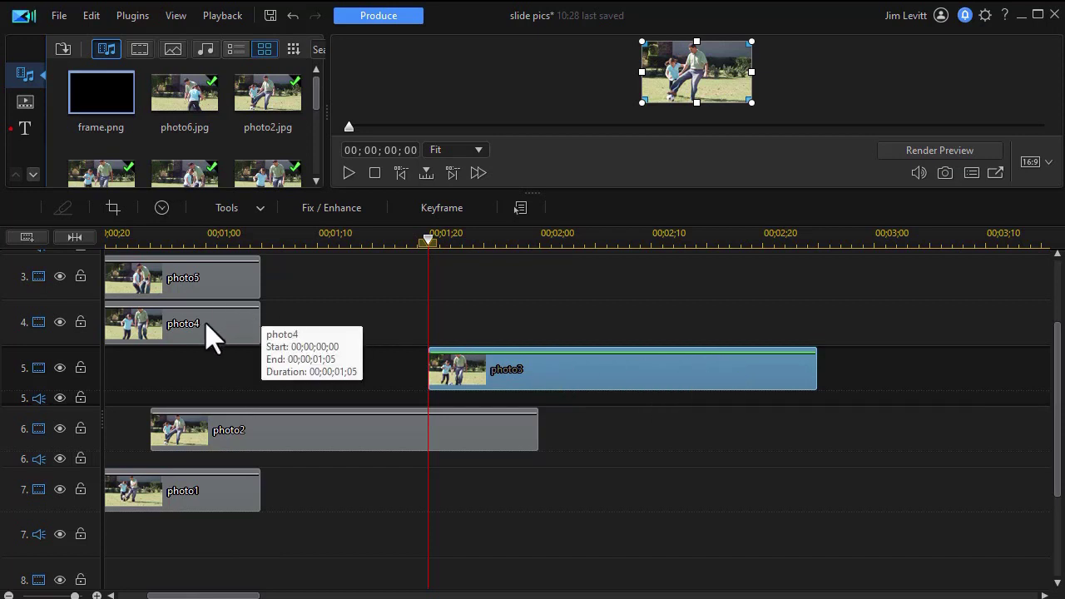
{"action": "left_click_drag", "start_coordinate": [212, 337], "coordinate": [1046, 327]}
{"action": "left_click_drag", "start_coordinate": [516, 237], "coordinate": [364, 243]}
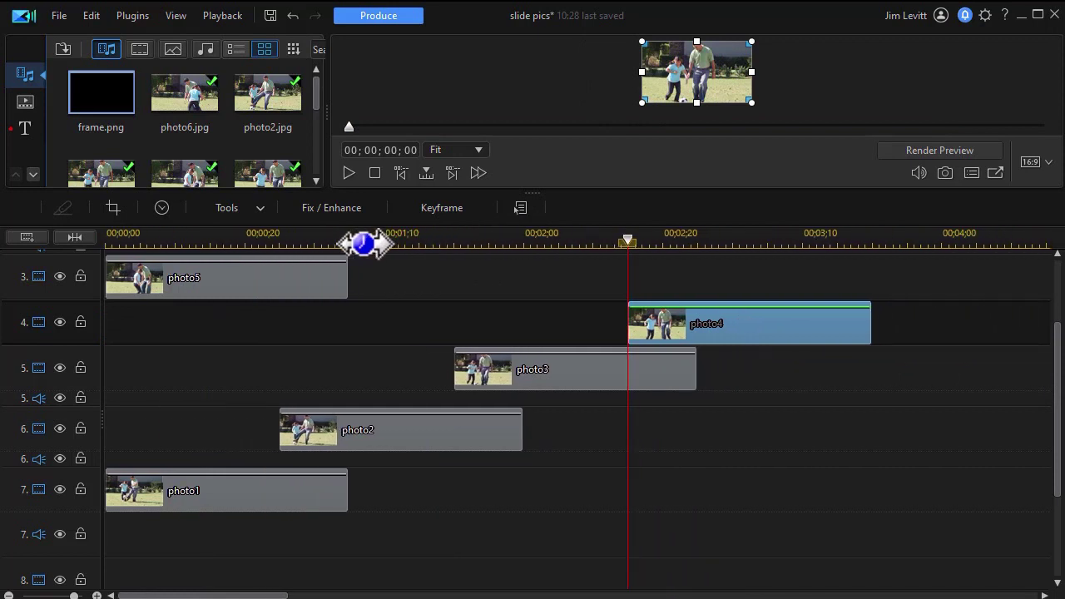
{"action": "left_click_drag", "start_coordinate": [241, 280], "coordinate": [667, 283]}
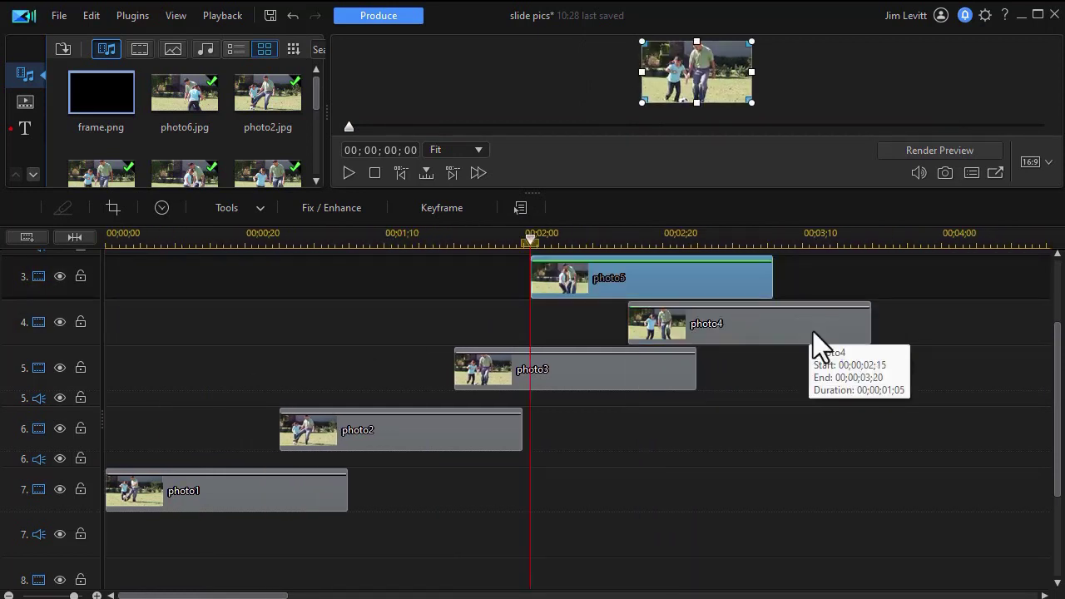
{"action": "left_click", "coordinate": [816, 333]}
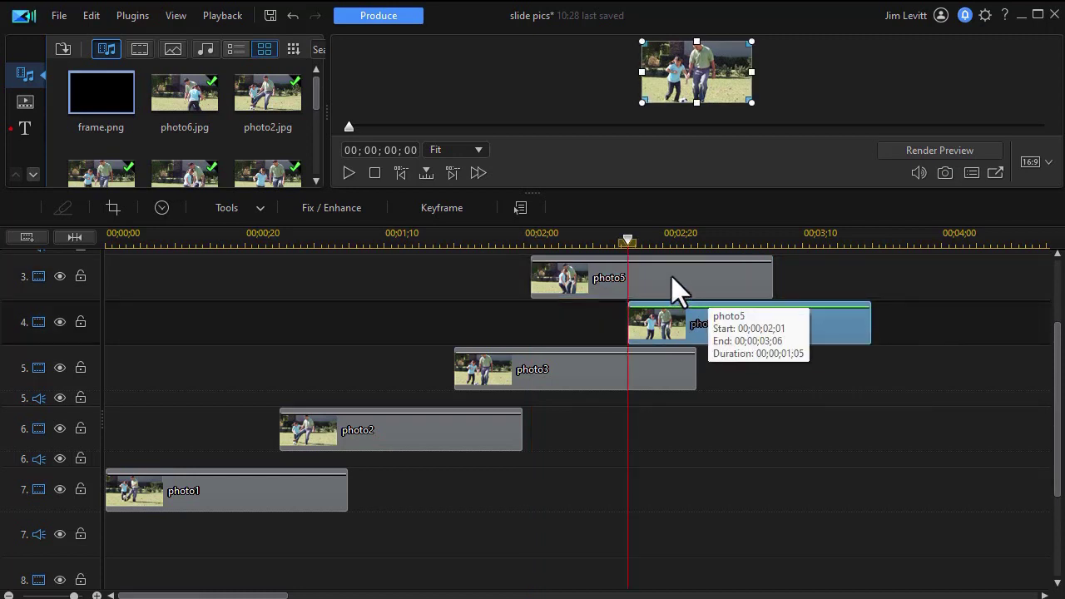
{"action": "left_click_drag", "start_coordinate": [672, 277], "coordinate": [954, 281]}
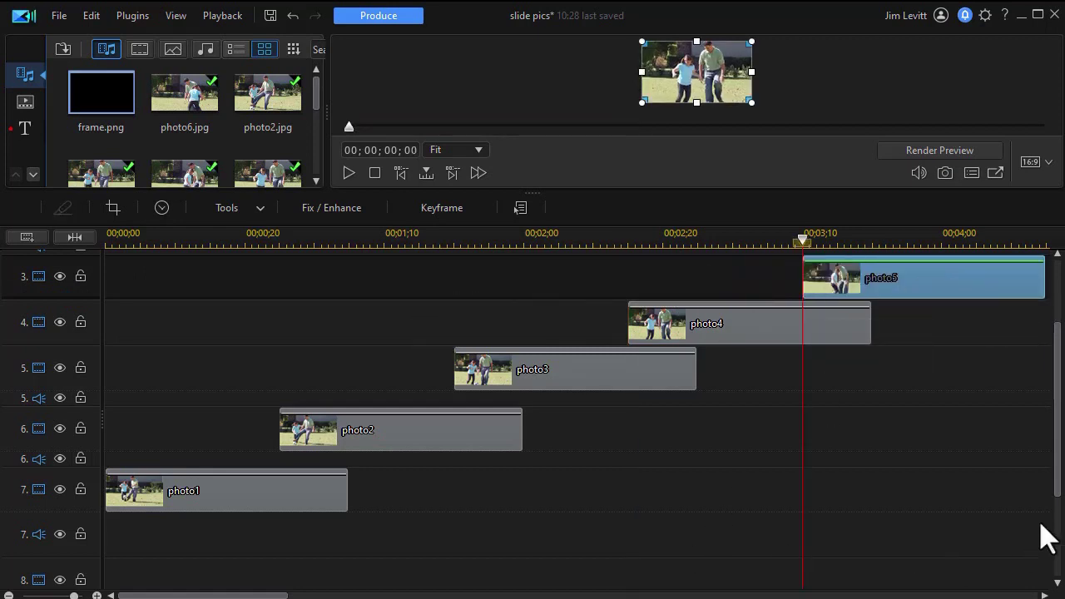
{"action": "left_click_drag", "start_coordinate": [1061, 474], "coordinate": [951, 380]}
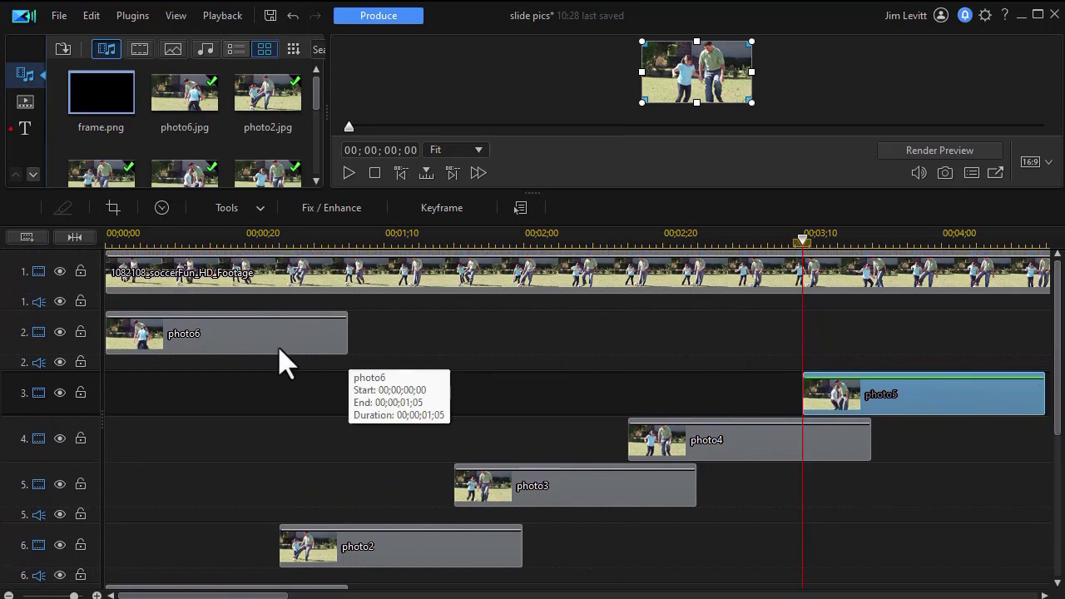
- Delete the photo1 clip from track 7
{"action": "left_click", "coordinate": [327, 587]}
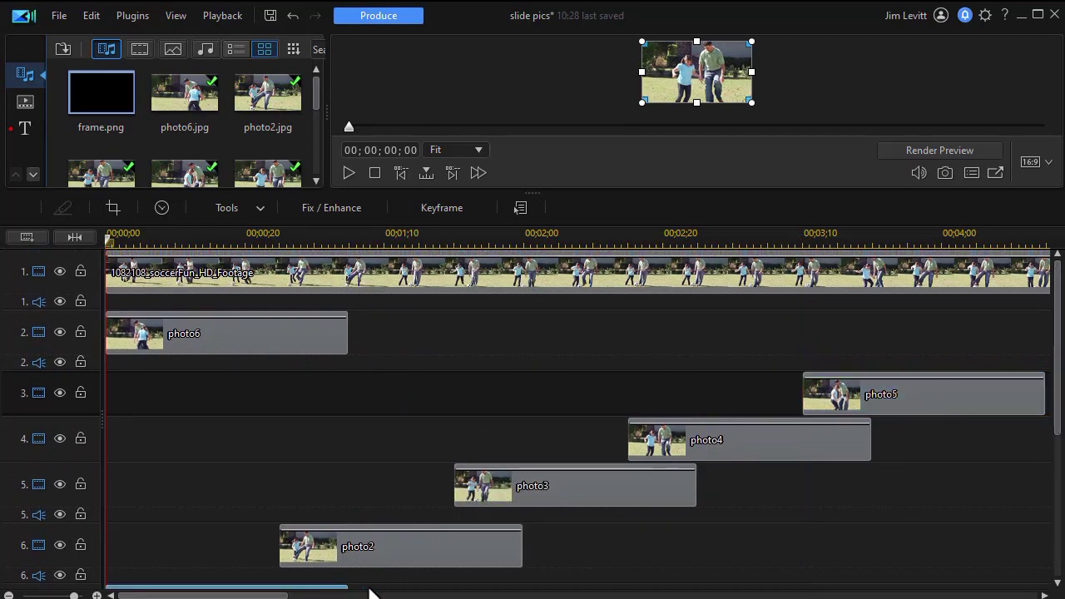
{"action": "key", "text": "Delete"}
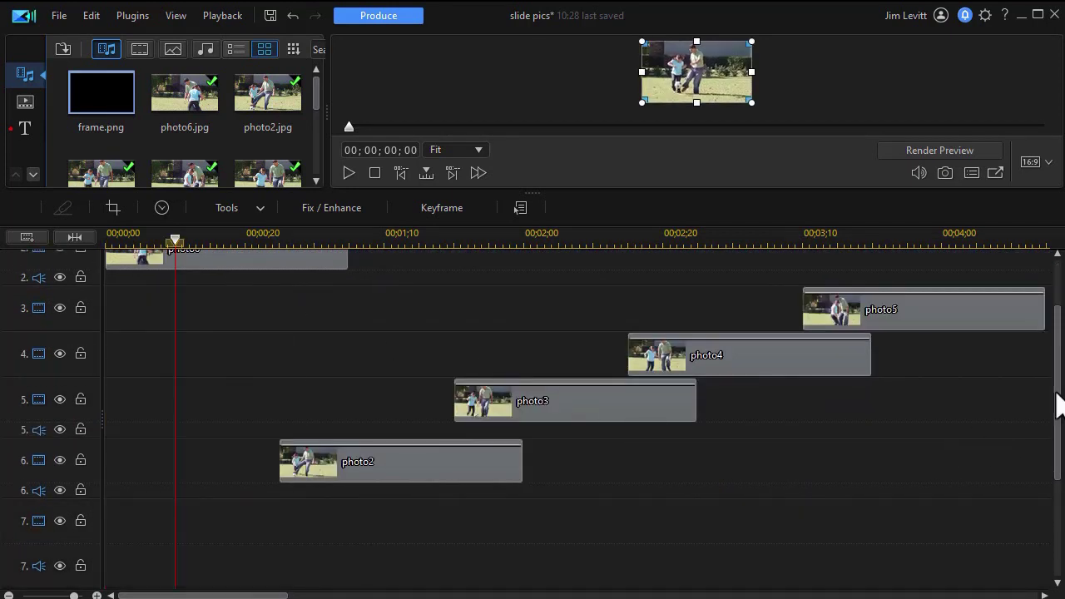
{"action": "left_click_drag", "start_coordinate": [1061, 405], "coordinate": [1039, 275]}
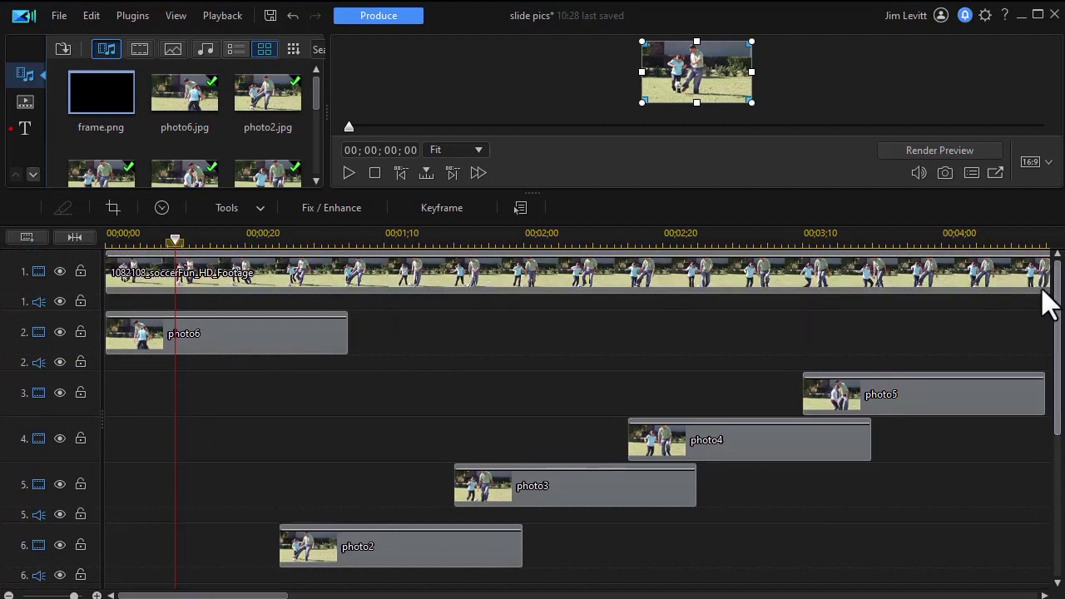
- Move photo6 on track 2 to run from 00;00;04;05 to 00;00;05;10, after photo5
{"action": "left_click", "coordinate": [296, 337]}
{"action": "left_click_drag", "start_coordinate": [267, 333], "coordinate": [1020, 350]}
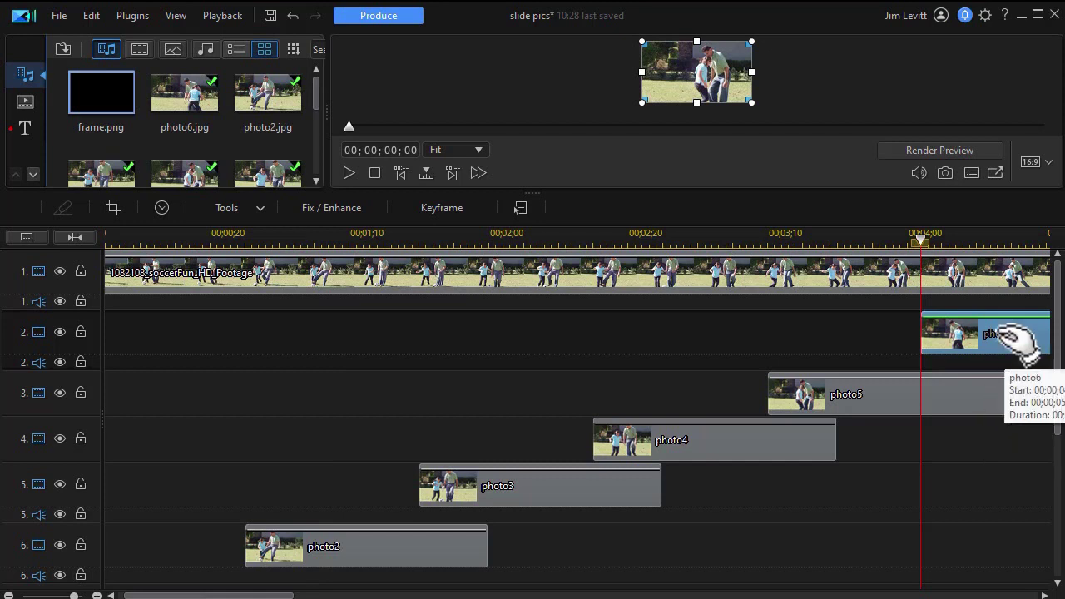
{"action": "left_click_drag", "start_coordinate": [1012, 341], "coordinate": [1038, 340]}
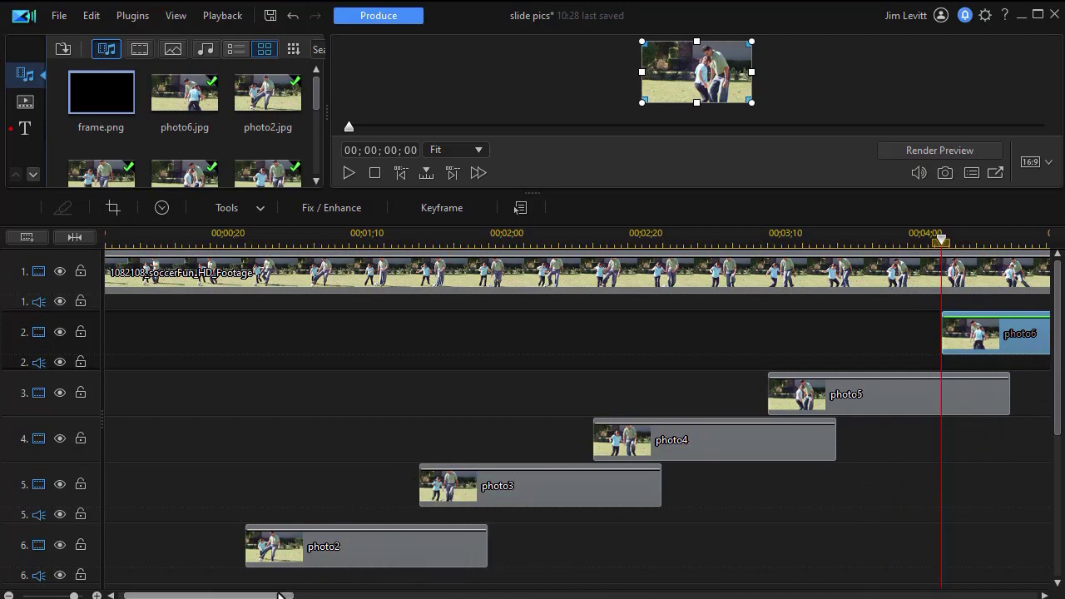
{"action": "left_click_drag", "start_coordinate": [249, 596], "coordinate": [405, 594]}
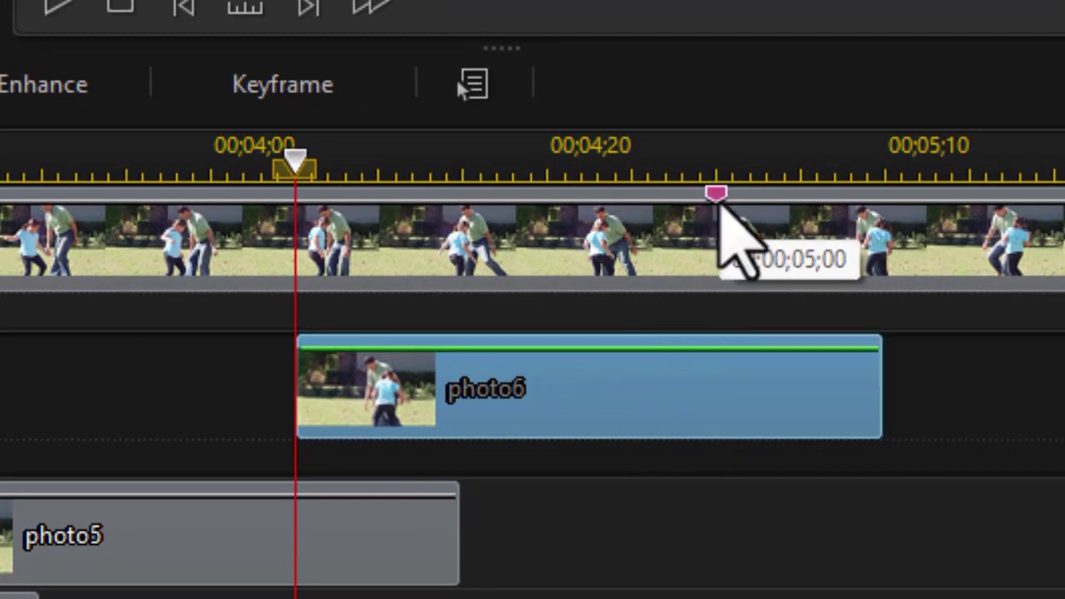
- Split the soccer footage at the 00;00;05;00 marker
{"action": "left_click", "coordinate": [715, 194]}
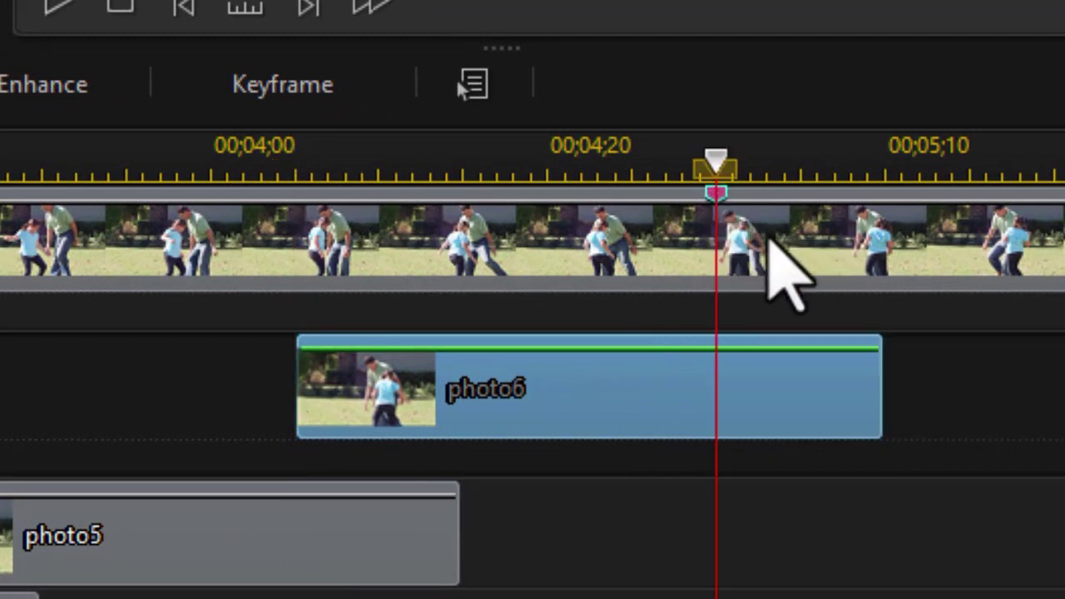
{"action": "left_click", "coordinate": [770, 238]}
{"action": "key", "text": "ctrl+t"}
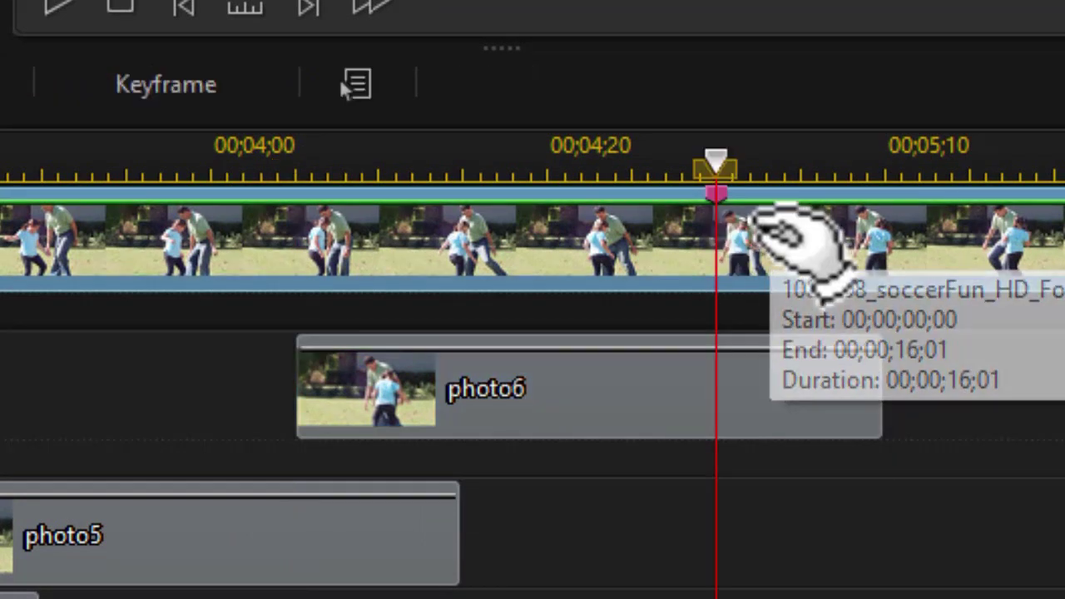
- Remove the opening five seconds, leaving a gap, and move the rest onto track 2 after photo6
{"action": "left_click", "coordinate": [482, 250]}
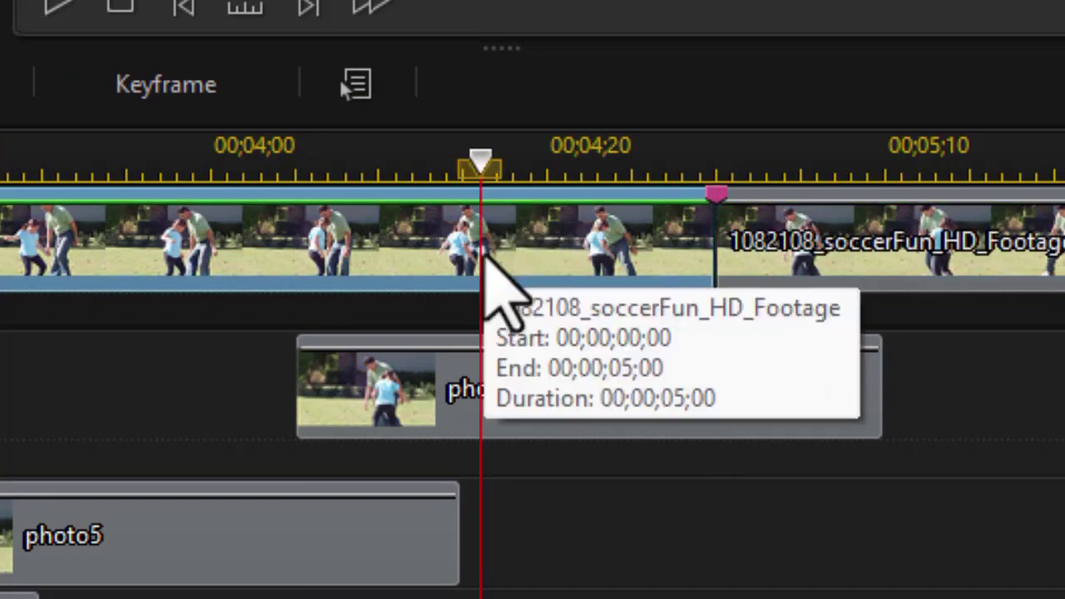
{"action": "right_click", "coordinate": [491, 238]}
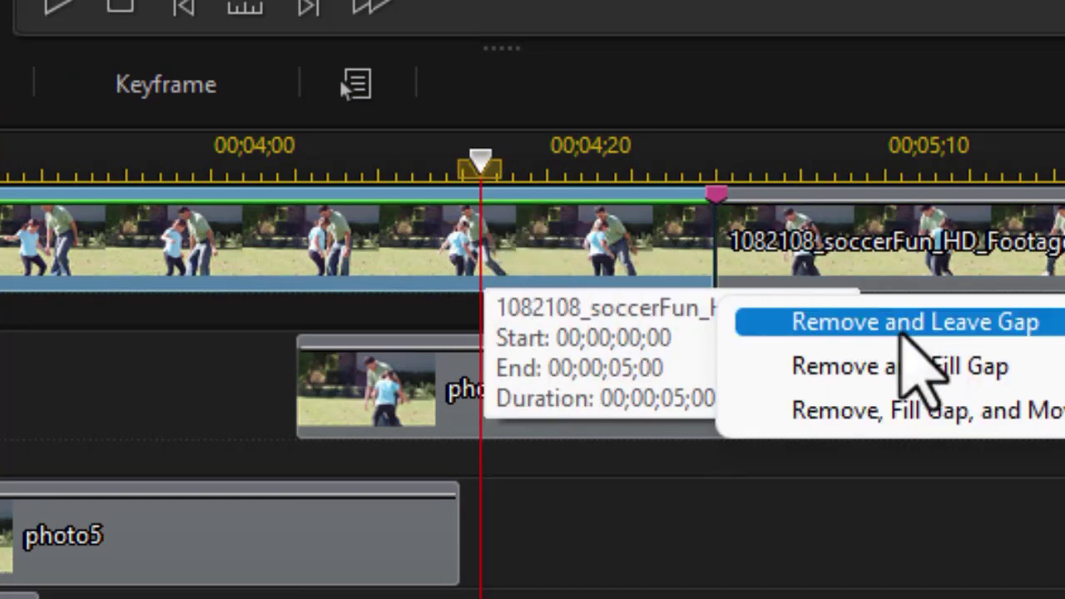
{"action": "left_click", "coordinate": [903, 323]}
{"action": "left_click_drag", "start_coordinate": [857, 275], "coordinate": [1028, 441]}
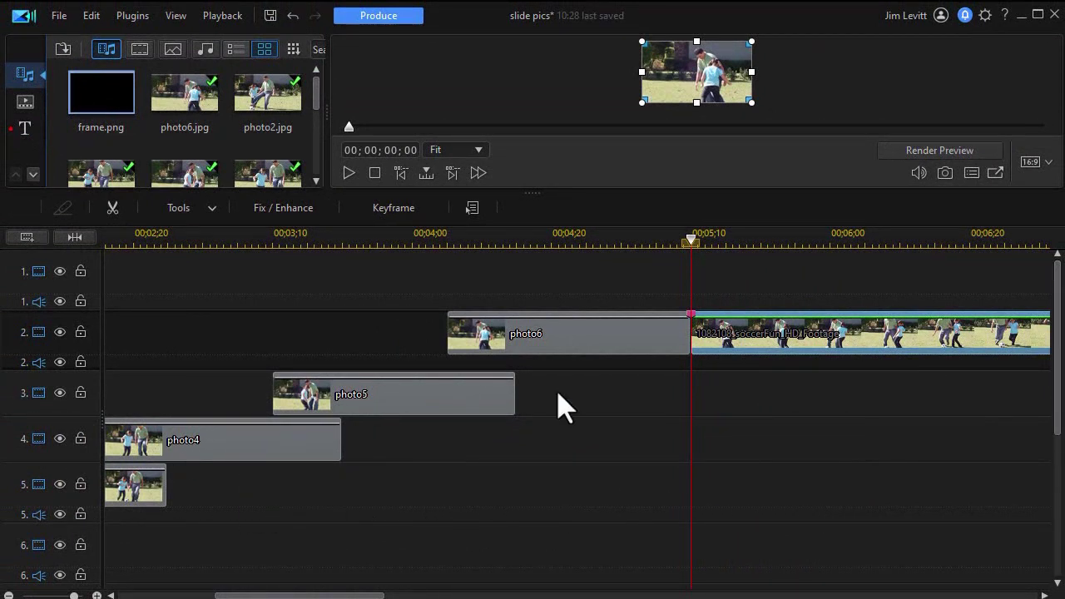
- Rewind the playhead to the timeline start and drag the splitter down to enlarge the preview
{"action": "left_click_drag", "start_coordinate": [693, 243], "coordinate": [108, 241]}
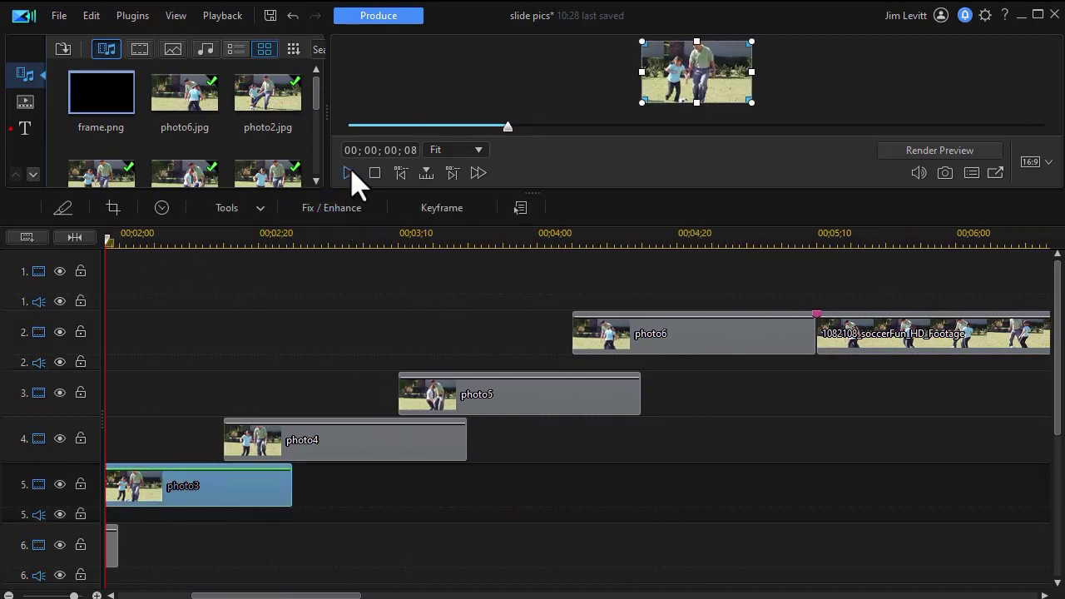
{"action": "left_click_drag", "start_coordinate": [420, 189], "coordinate": [512, 386]}
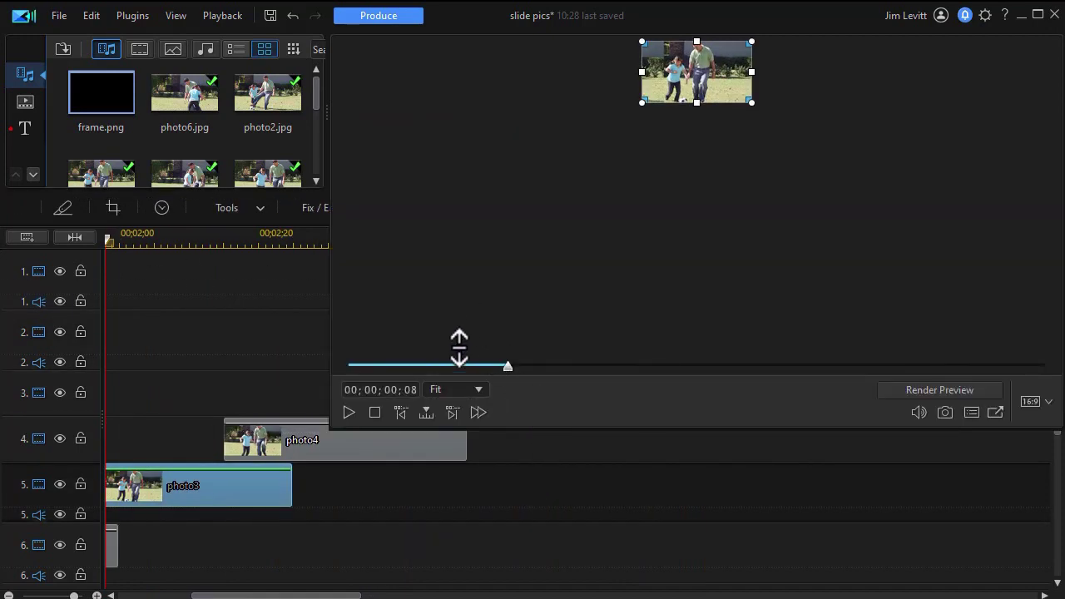
{"action": "left_click_drag", "start_coordinate": [459, 348], "coordinate": [444, 387]}
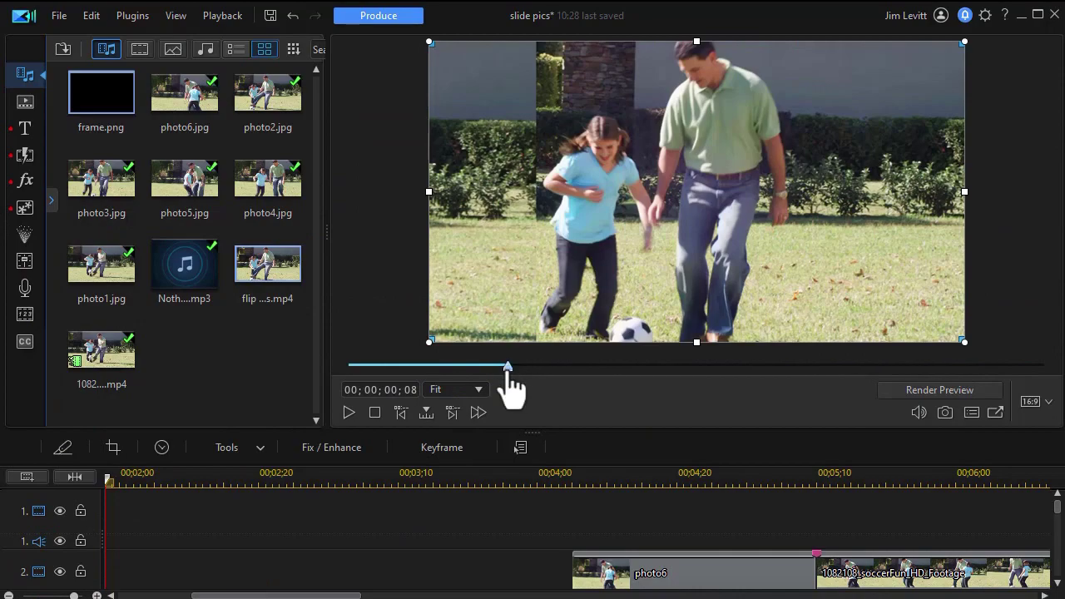